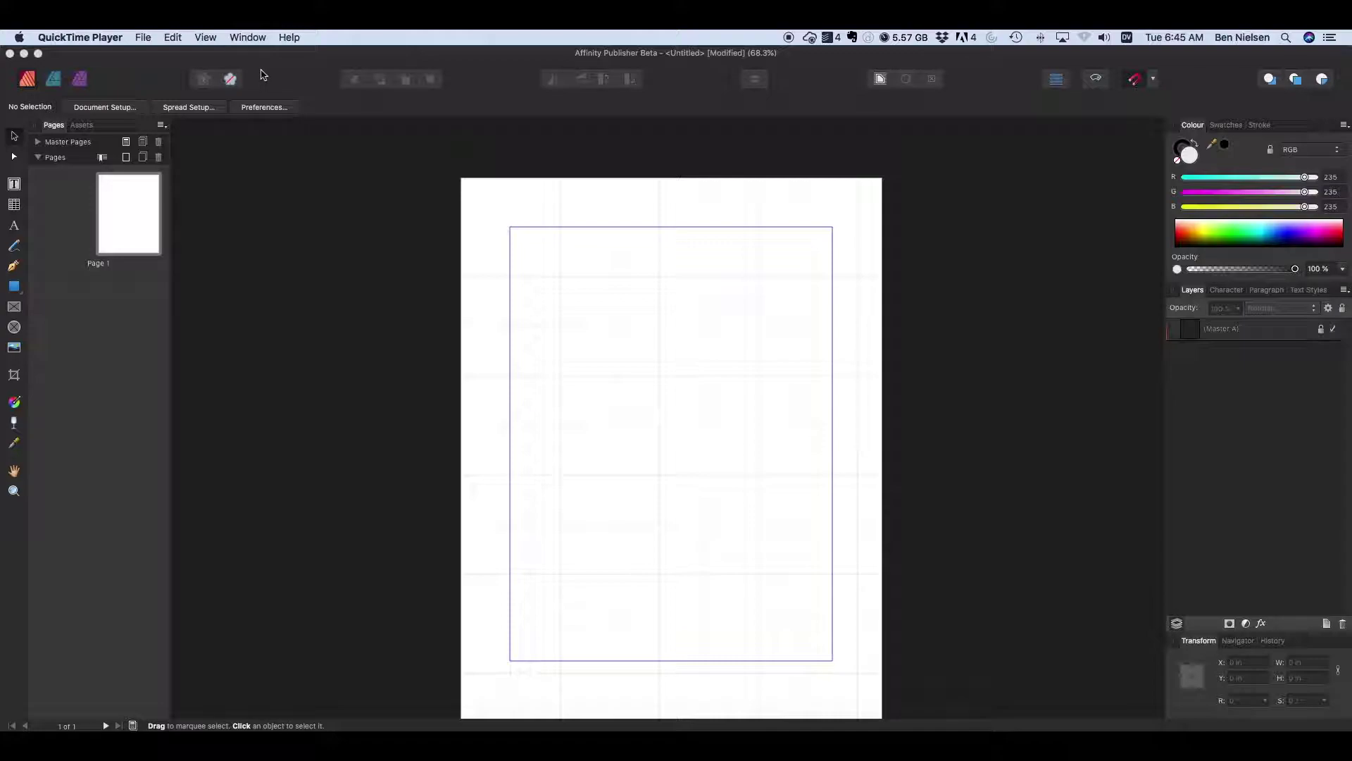
# - Bring the blank untitled letter-page document in Affinity Publisher to the front
pyautogui.click(121, 63)
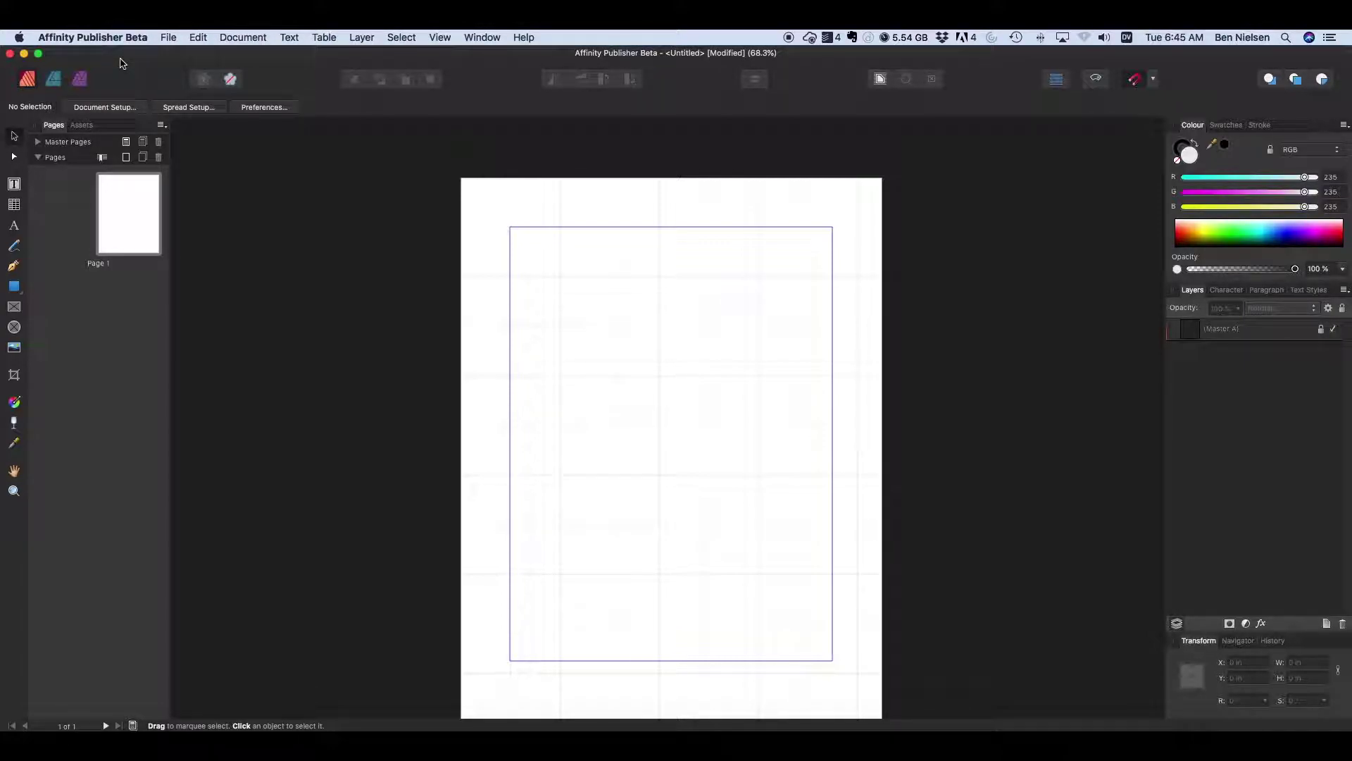
# - Pick the Untitled …16.772.jpg red-rock desert photo from EditedFiles for placing
pyautogui.click(164, 39)
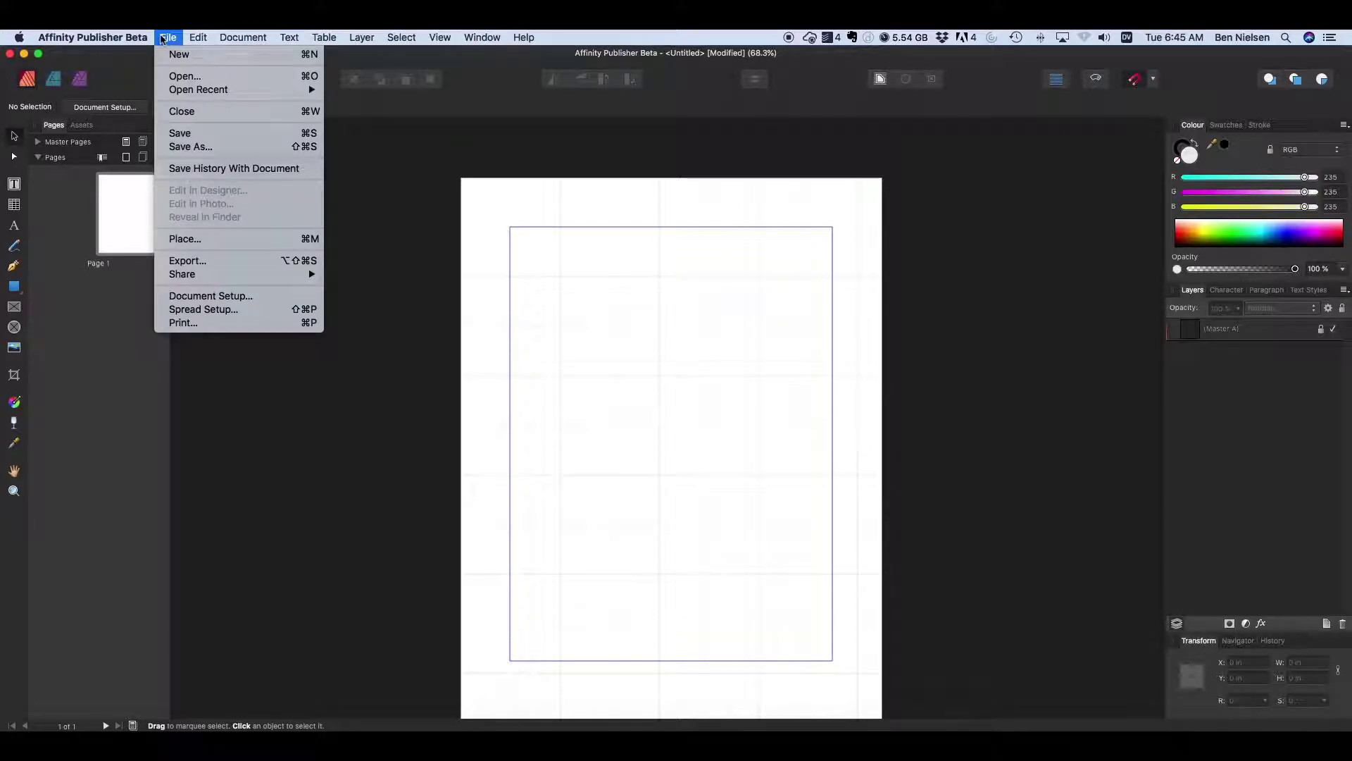
pyautogui.click(202, 238)
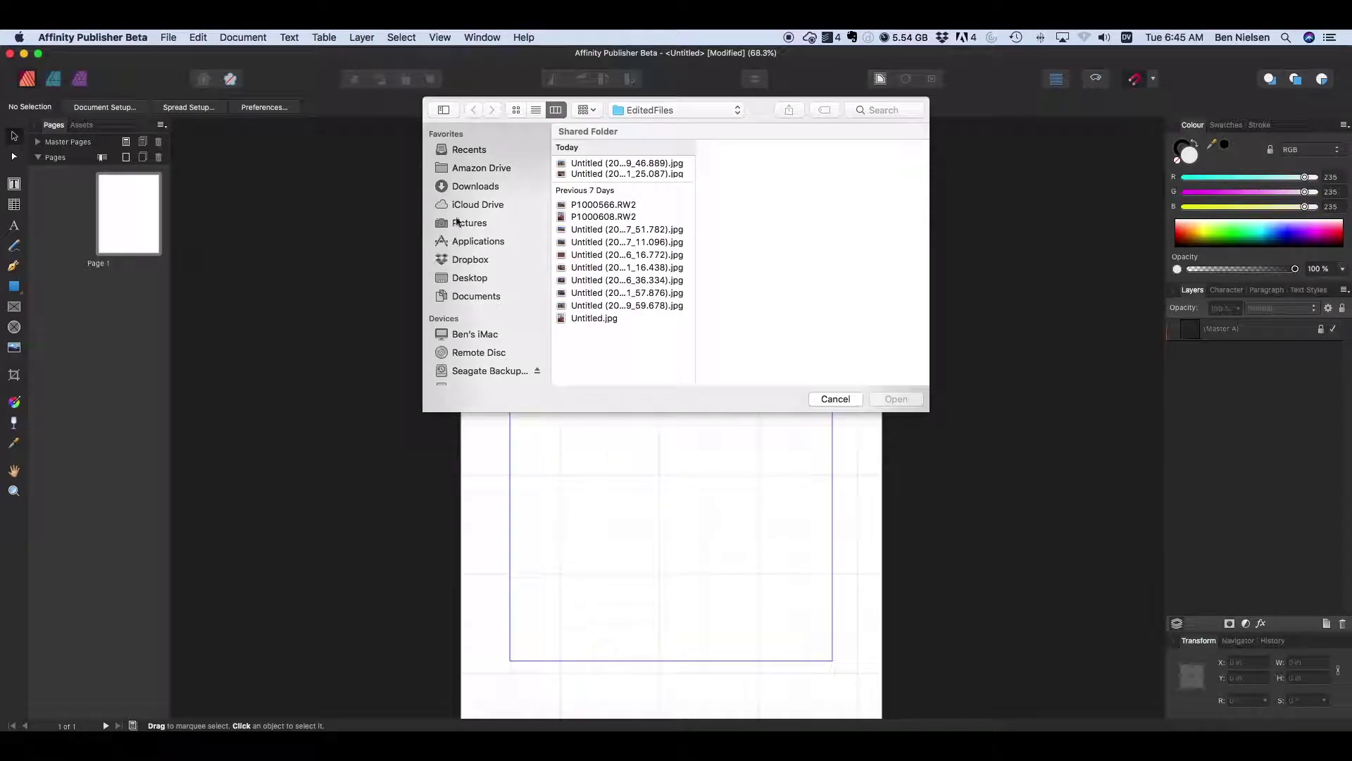
pyautogui.click(610, 255)
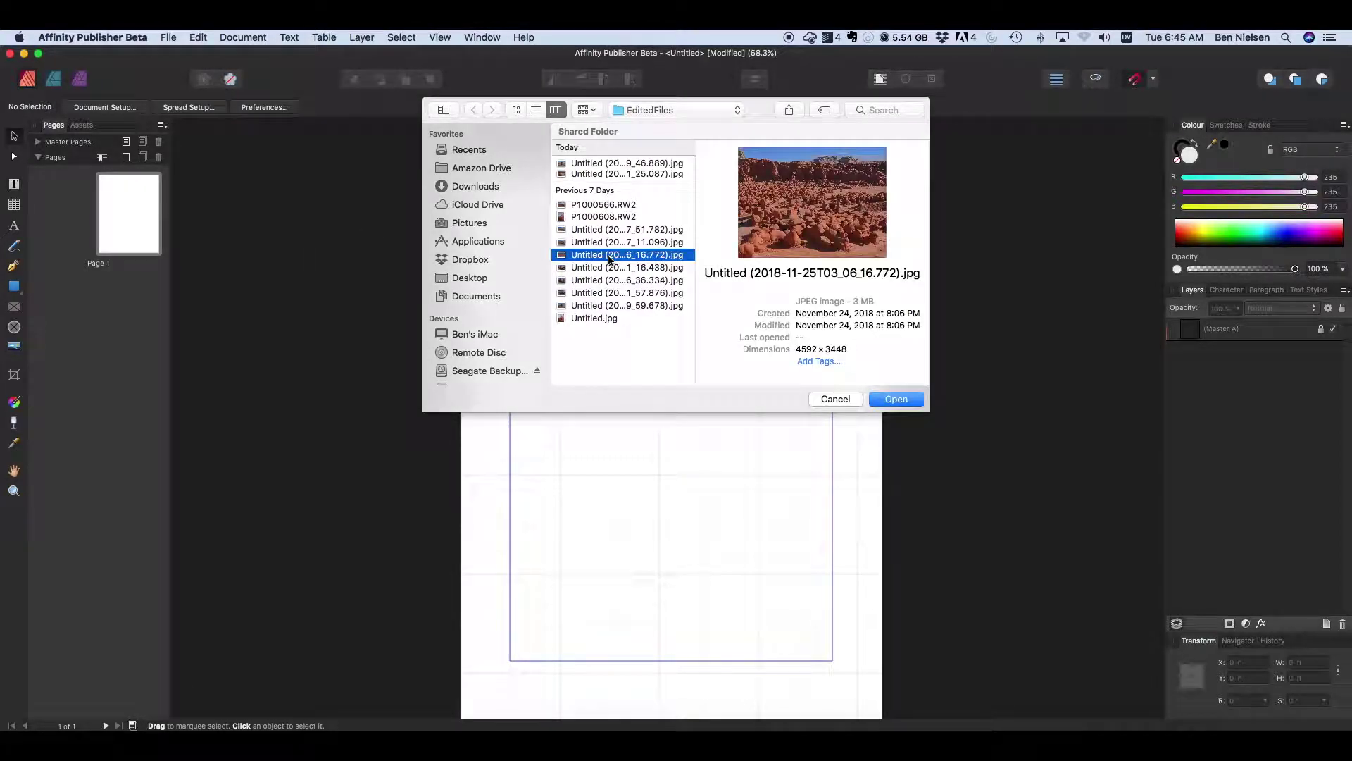
pyautogui.click(896, 400)
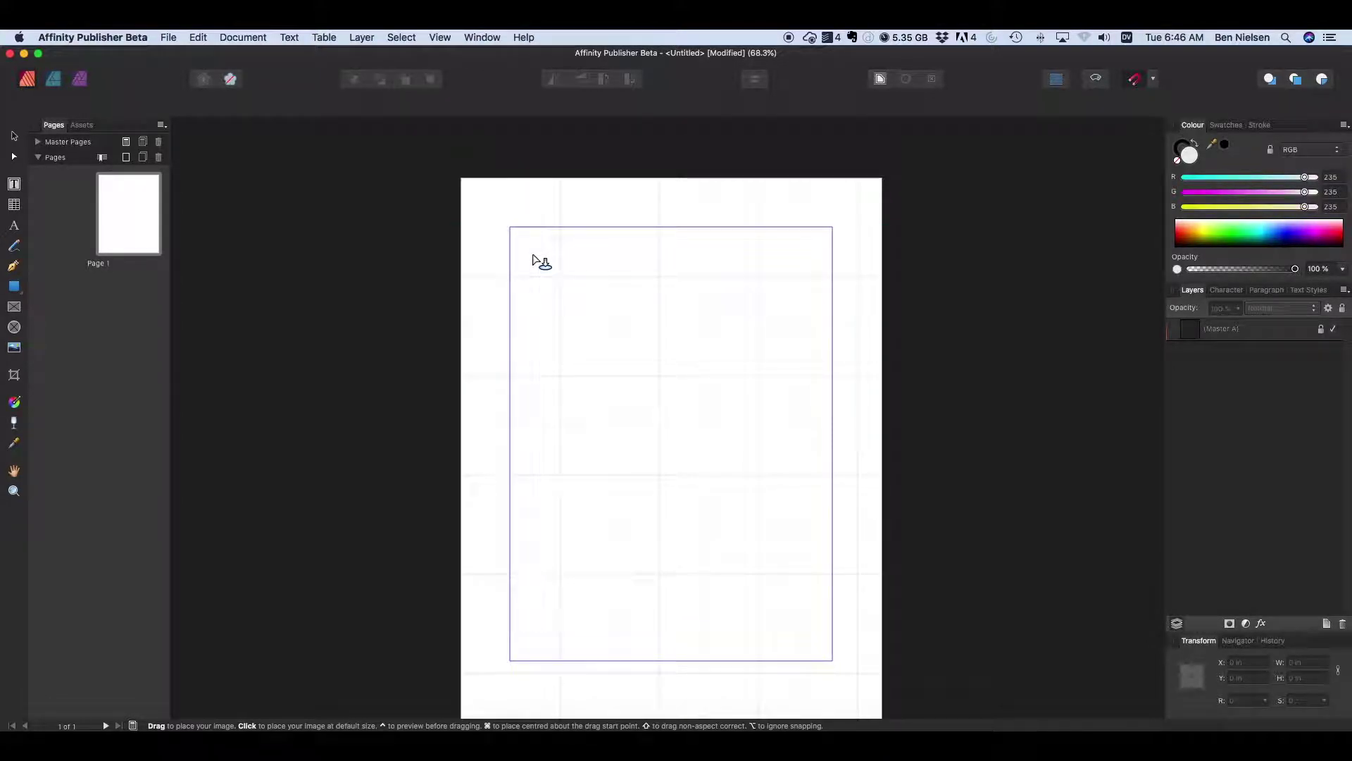
# - Drop the desert photo at default size, zoom out to view the overflow, then delete it
pyautogui.click(533, 258)
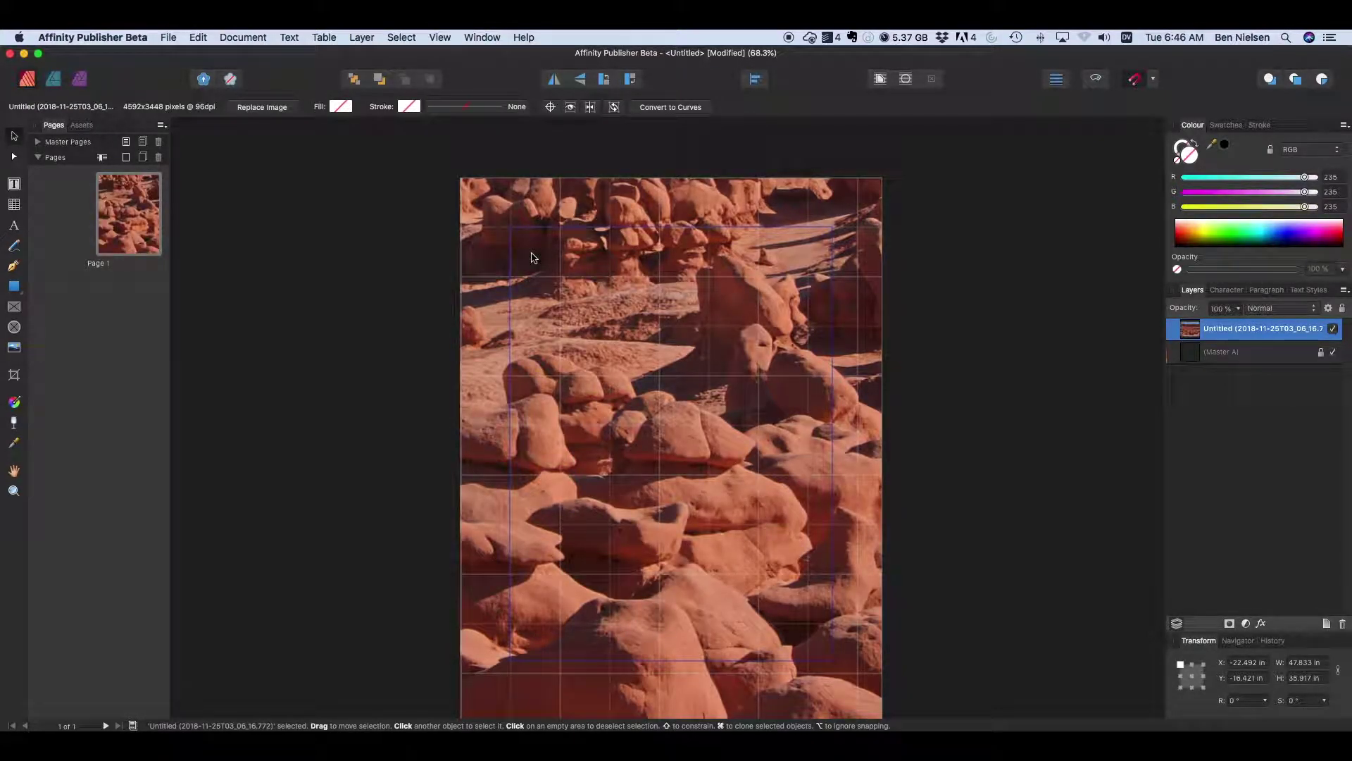
pyautogui.scroll(-3, 599, 304)
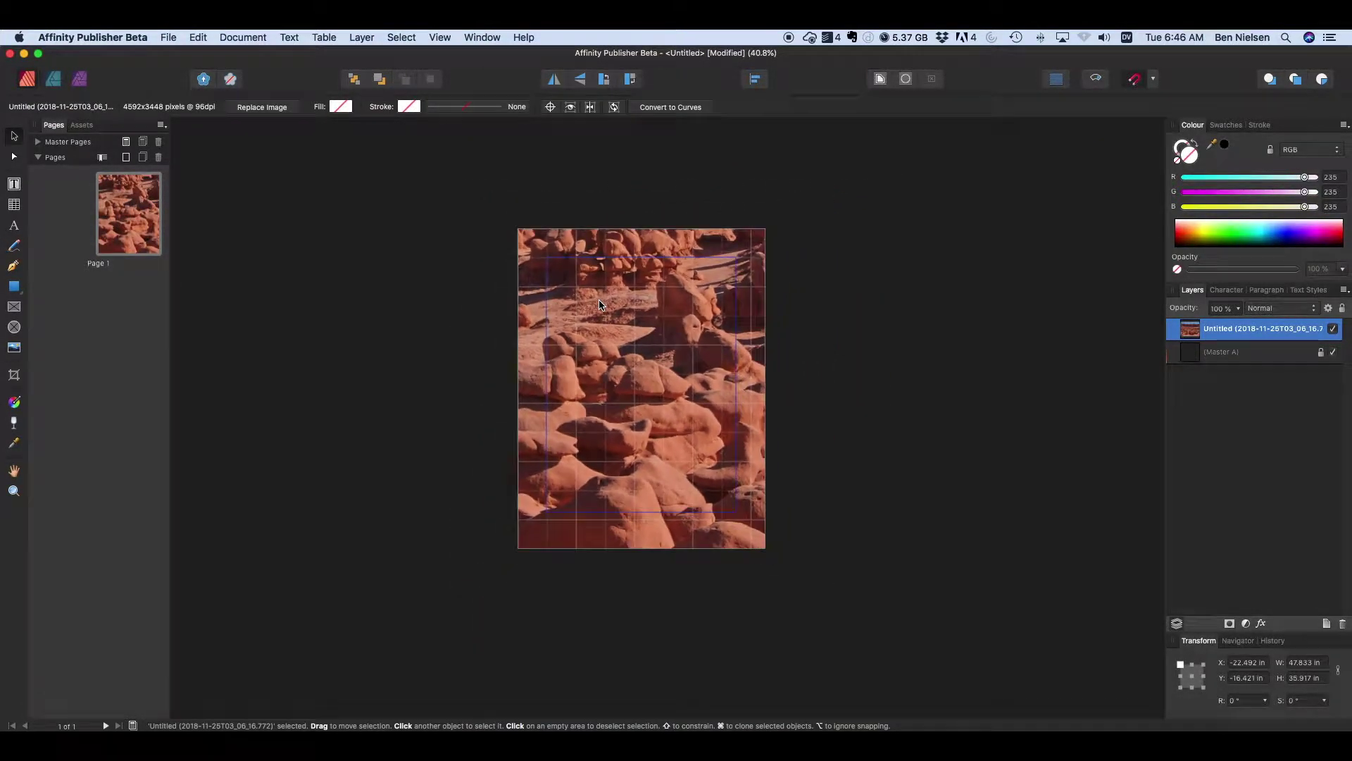
pyautogui.scroll(-3, 600, 304)
pyautogui.scroll(-2, 610, 276)
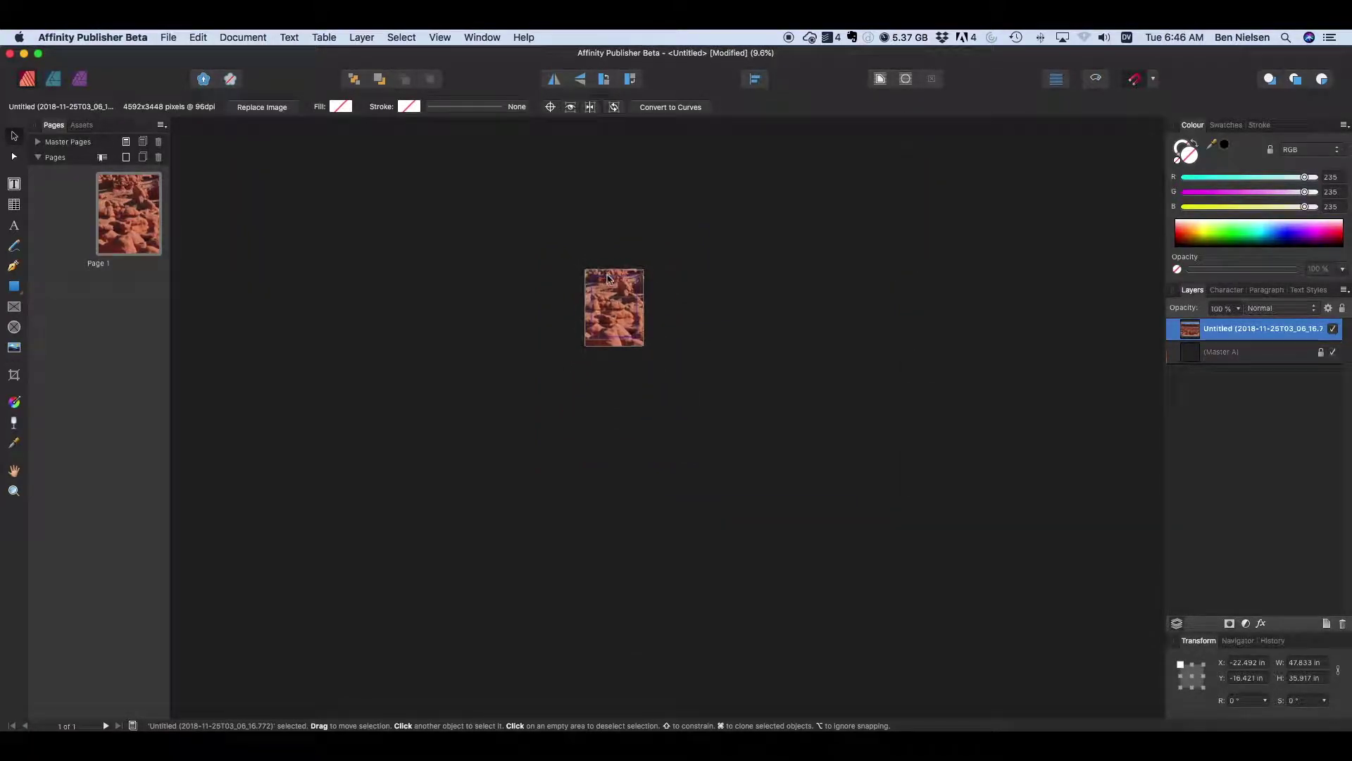
pyautogui.scroll(2, 610, 277)
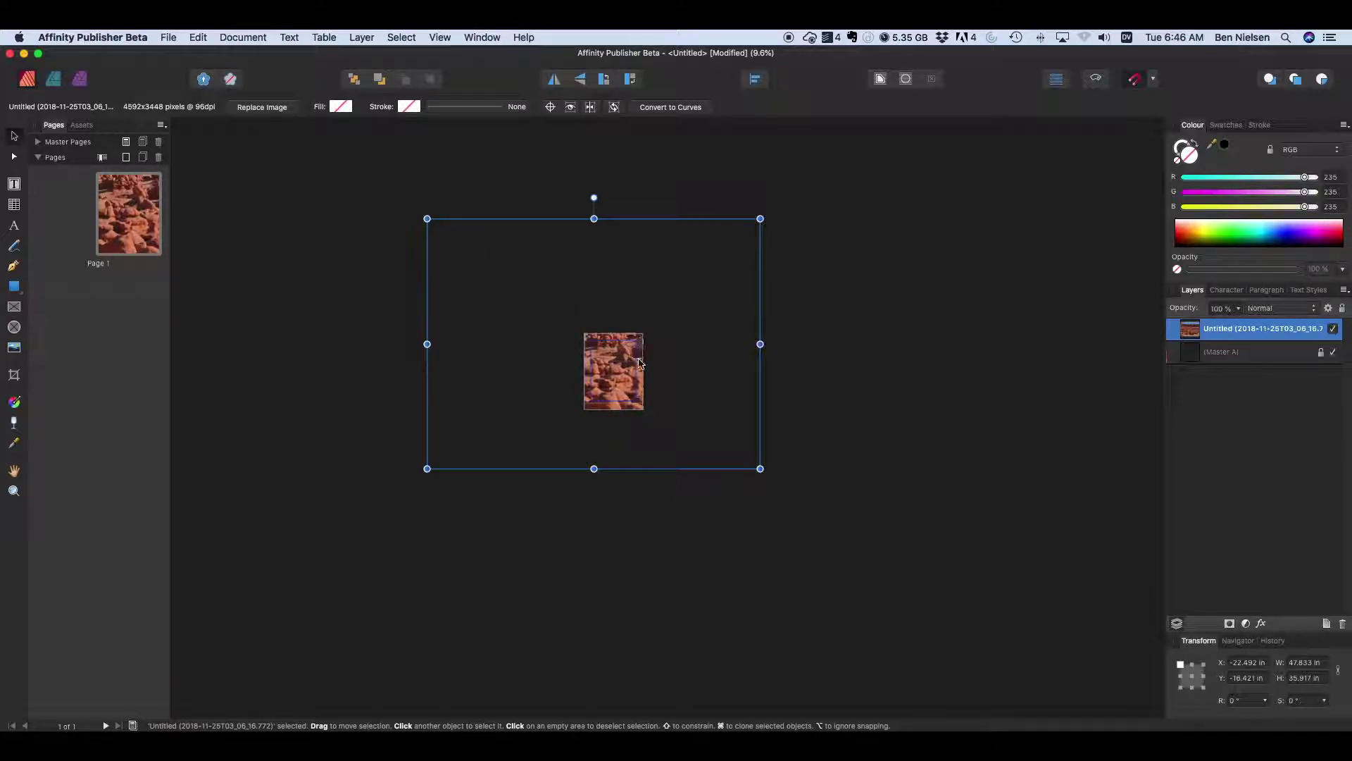
pyautogui.scroll(5, 606, 360)
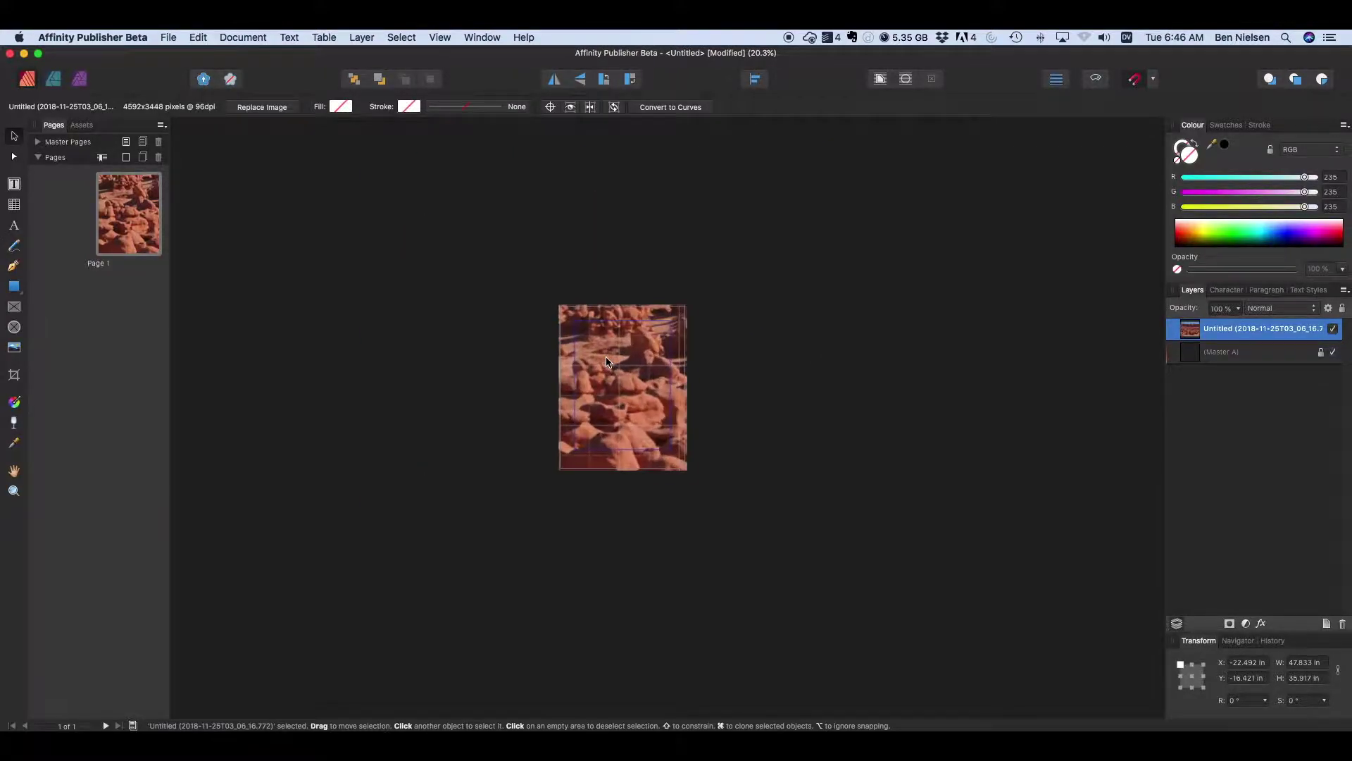
pyautogui.scroll(2, 607, 363)
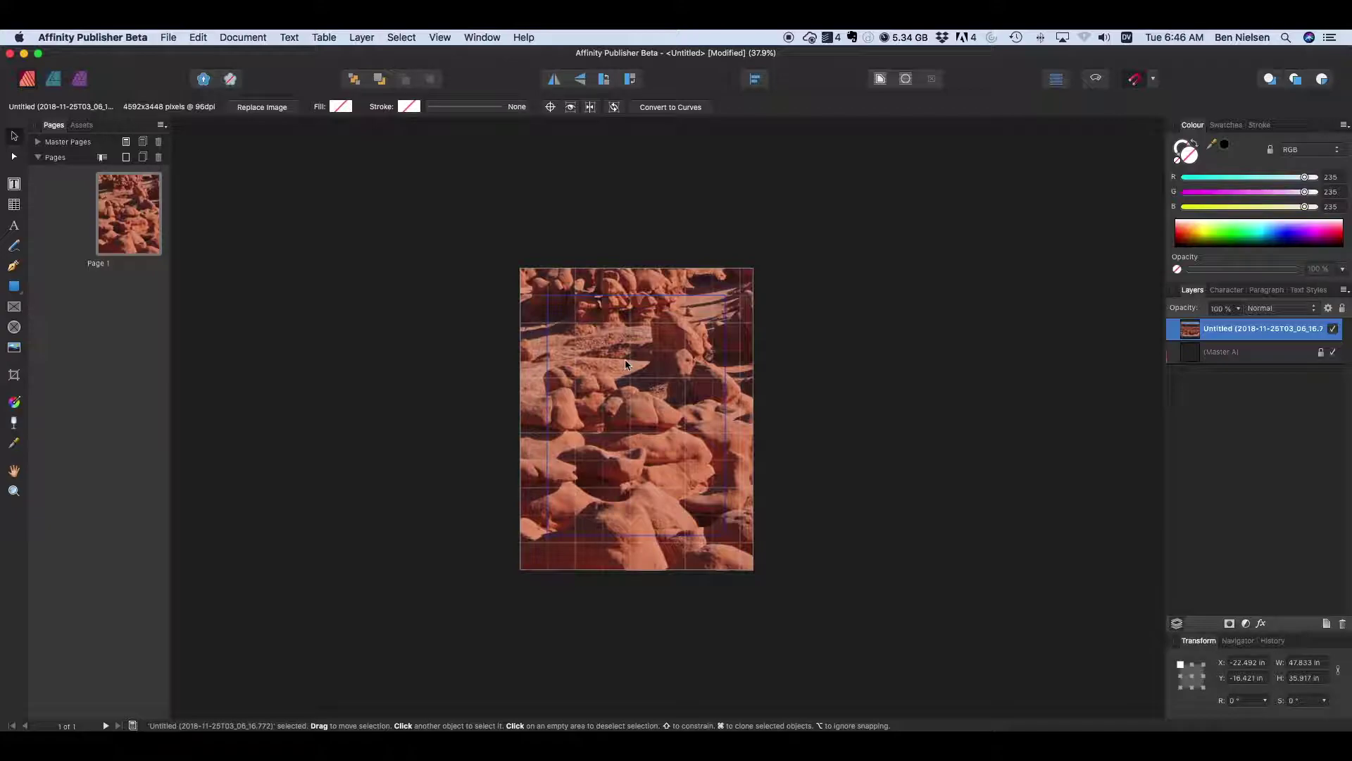
pyautogui.press('Delete')
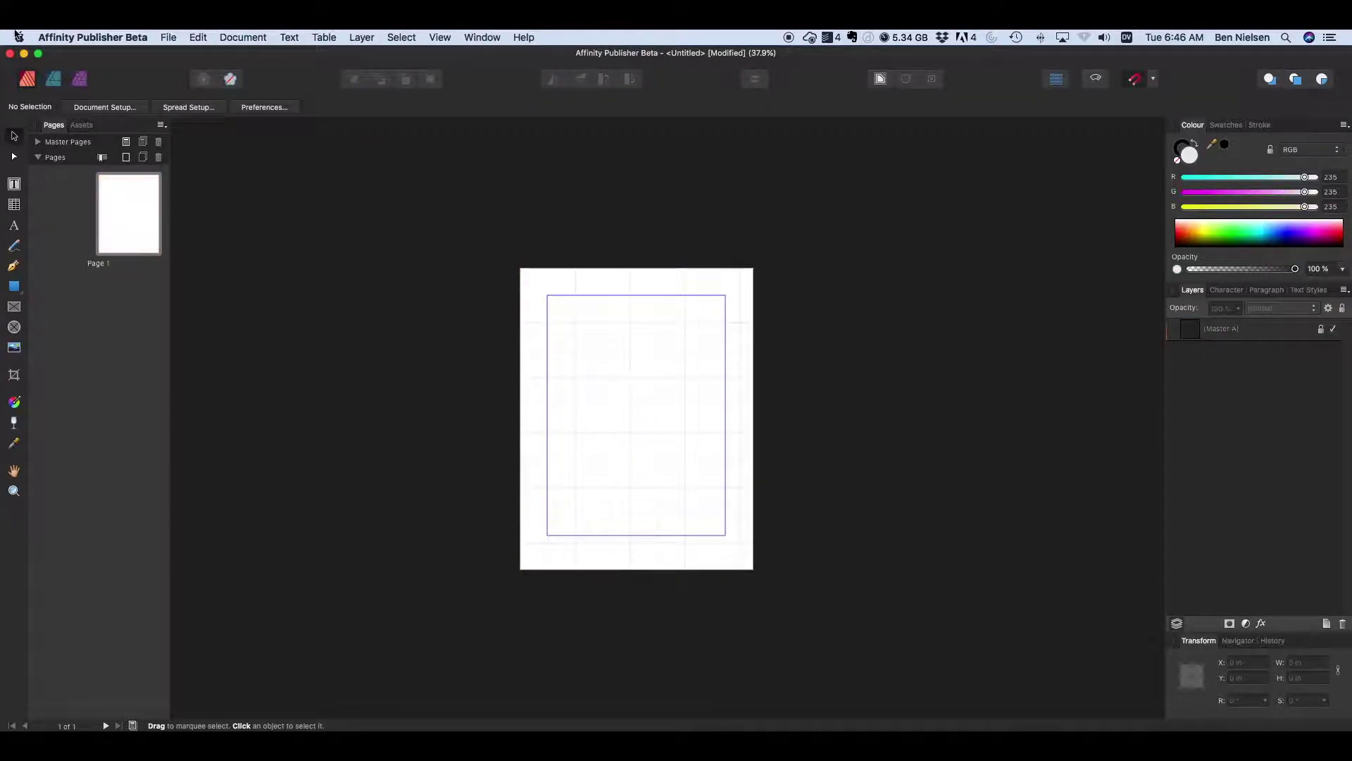
# - Place the same desert photo again, drawing it out from the top-left margin corner
pyautogui.click(171, 38)
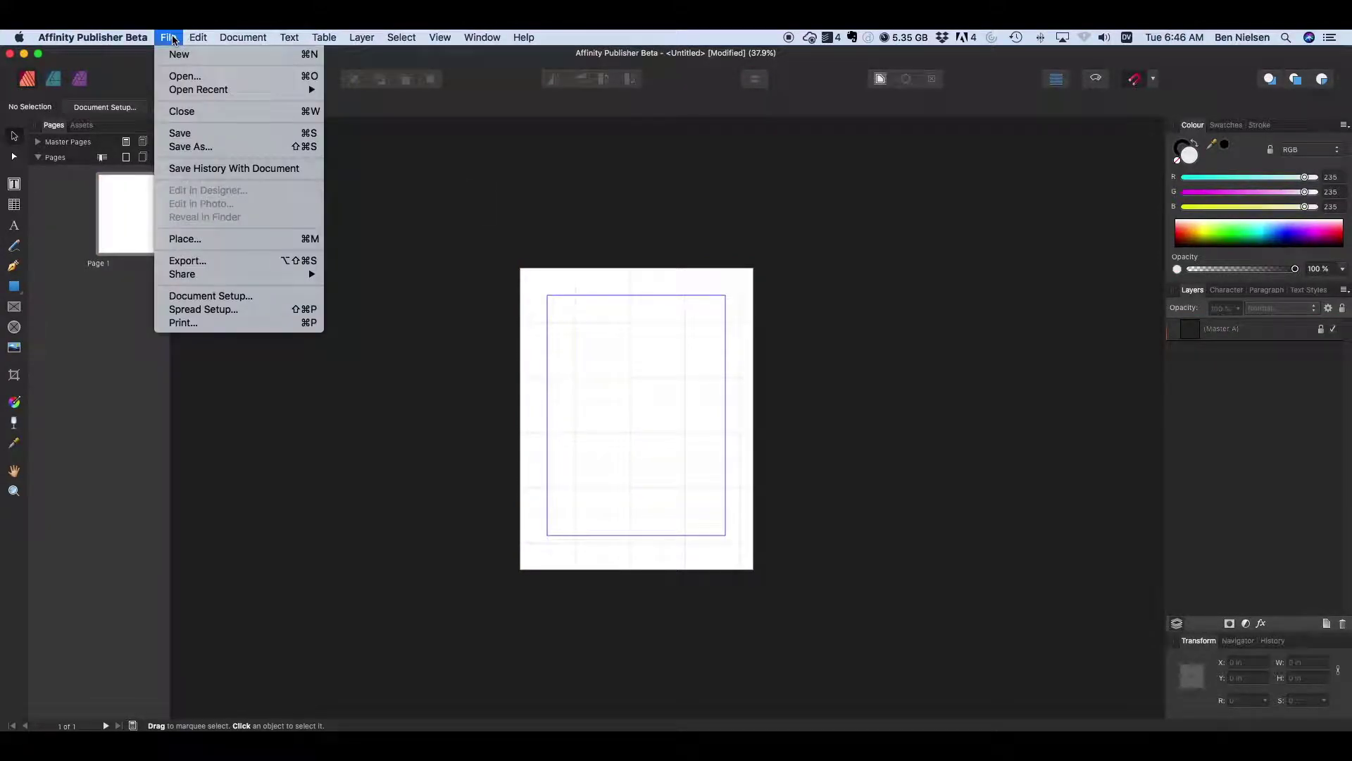
pyautogui.click(217, 243)
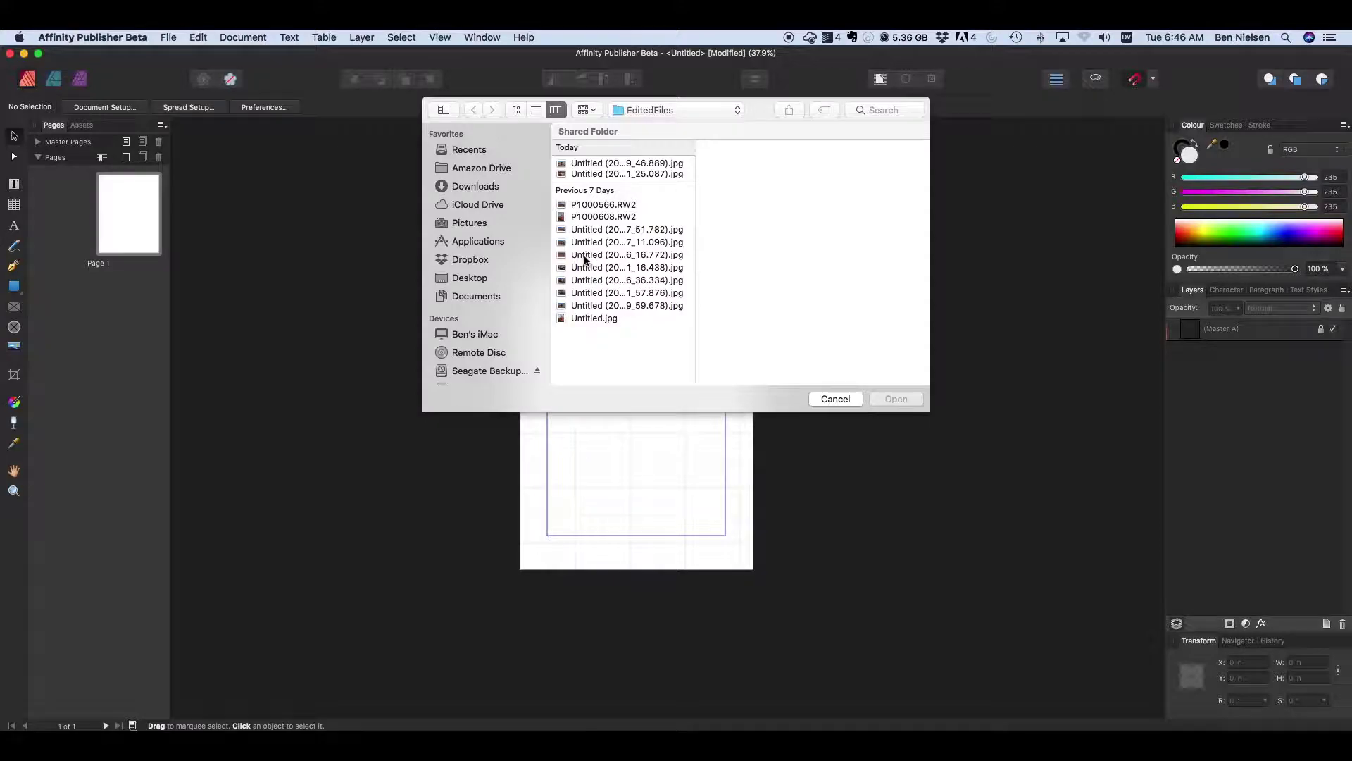
pyautogui.click(584, 256)
pyautogui.click(894, 398)
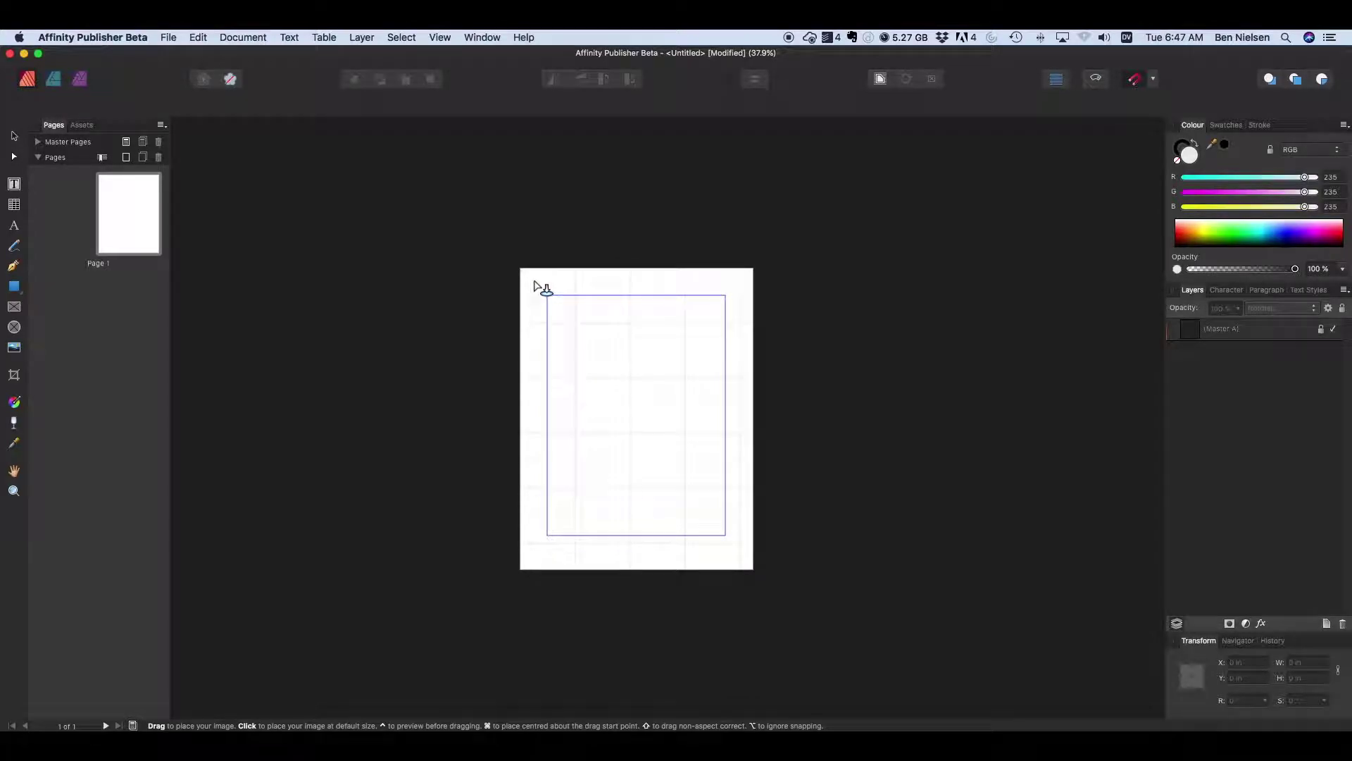
pyautogui.moveTo(537, 286); pyautogui.dragTo(721, 429)
# - Reposition the 6.987 × 5.247 in photo to roughly X 0.513 in, Y 0.644 in
pyautogui.scroll(5, 642, 387)
pyautogui.scroll(1, 642, 387)
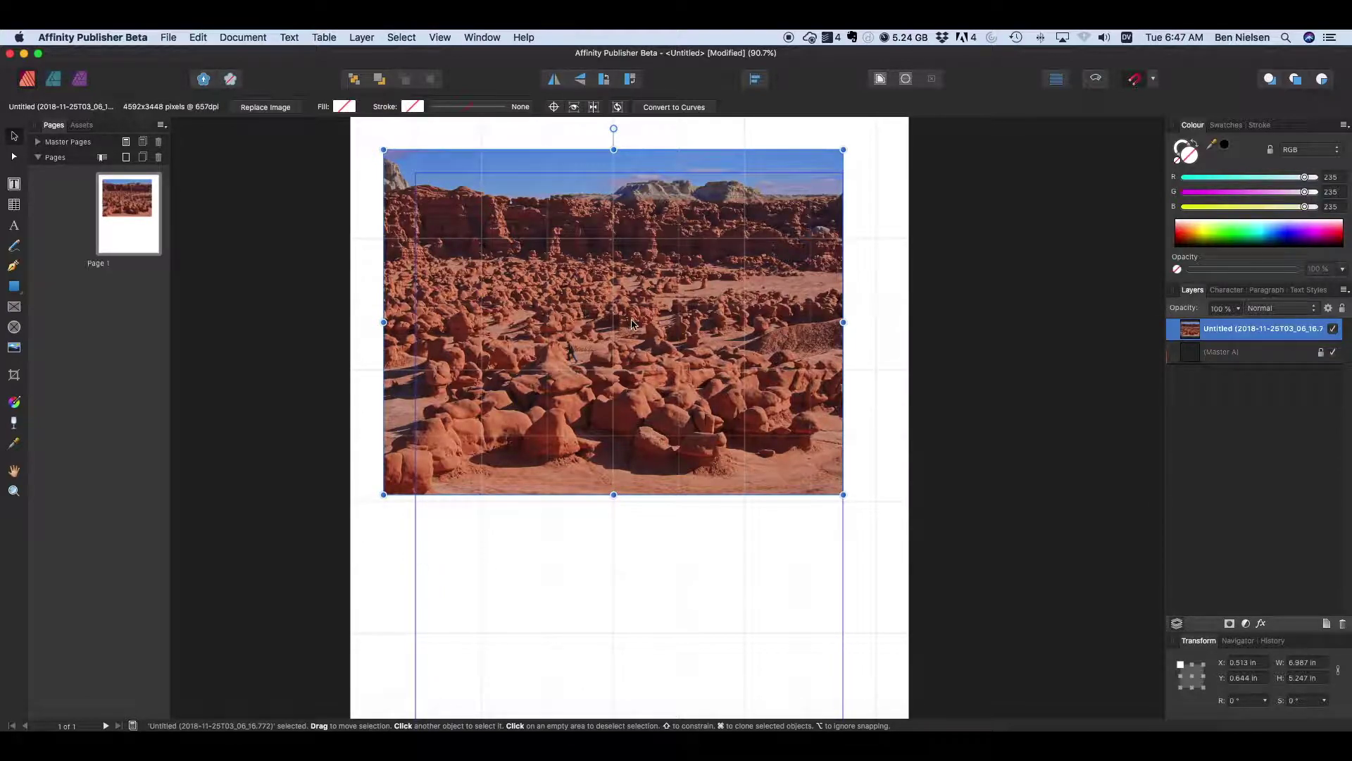
pyautogui.scroll(-2, 632, 324)
pyautogui.moveTo(572, 330); pyautogui.dragTo(610, 320)
pyautogui.hscroll(-1, 631, 284)
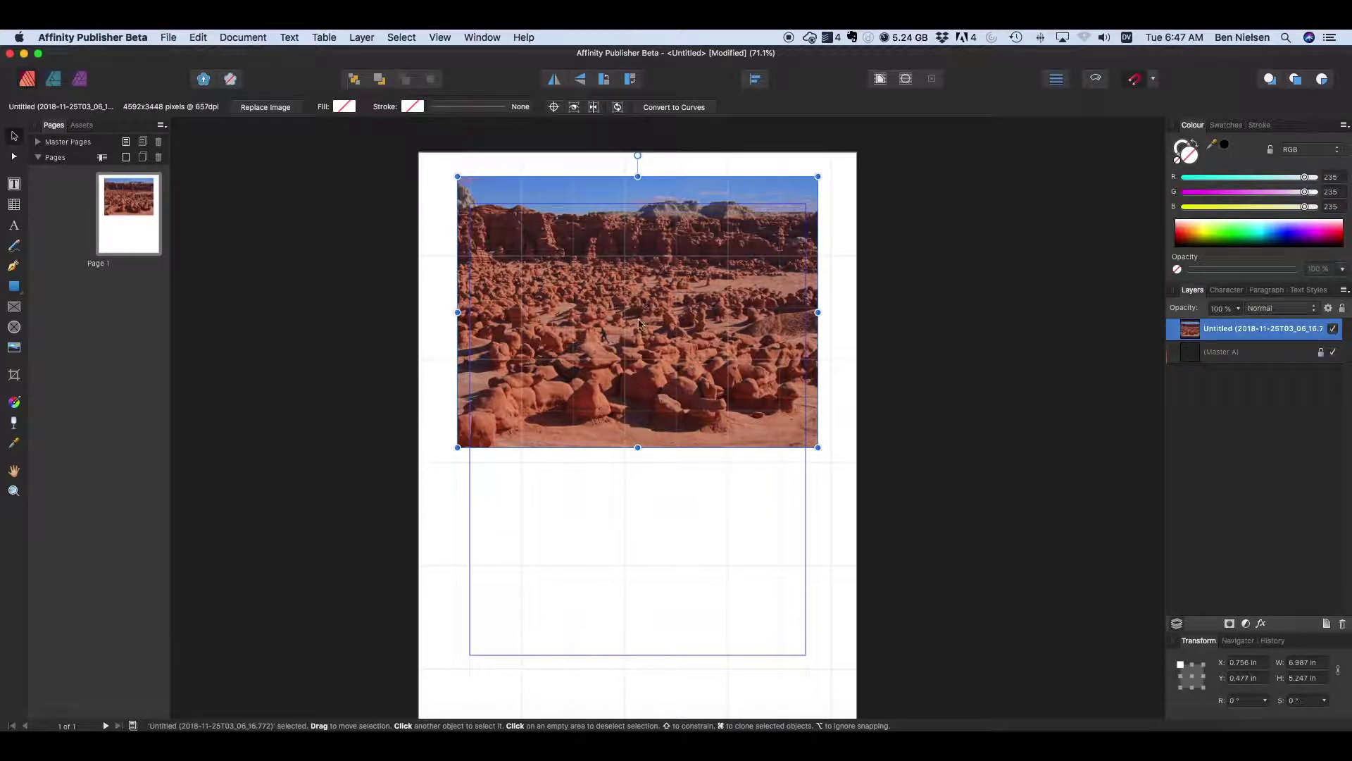
pyautogui.moveTo(657, 296); pyautogui.dragTo(632, 317)
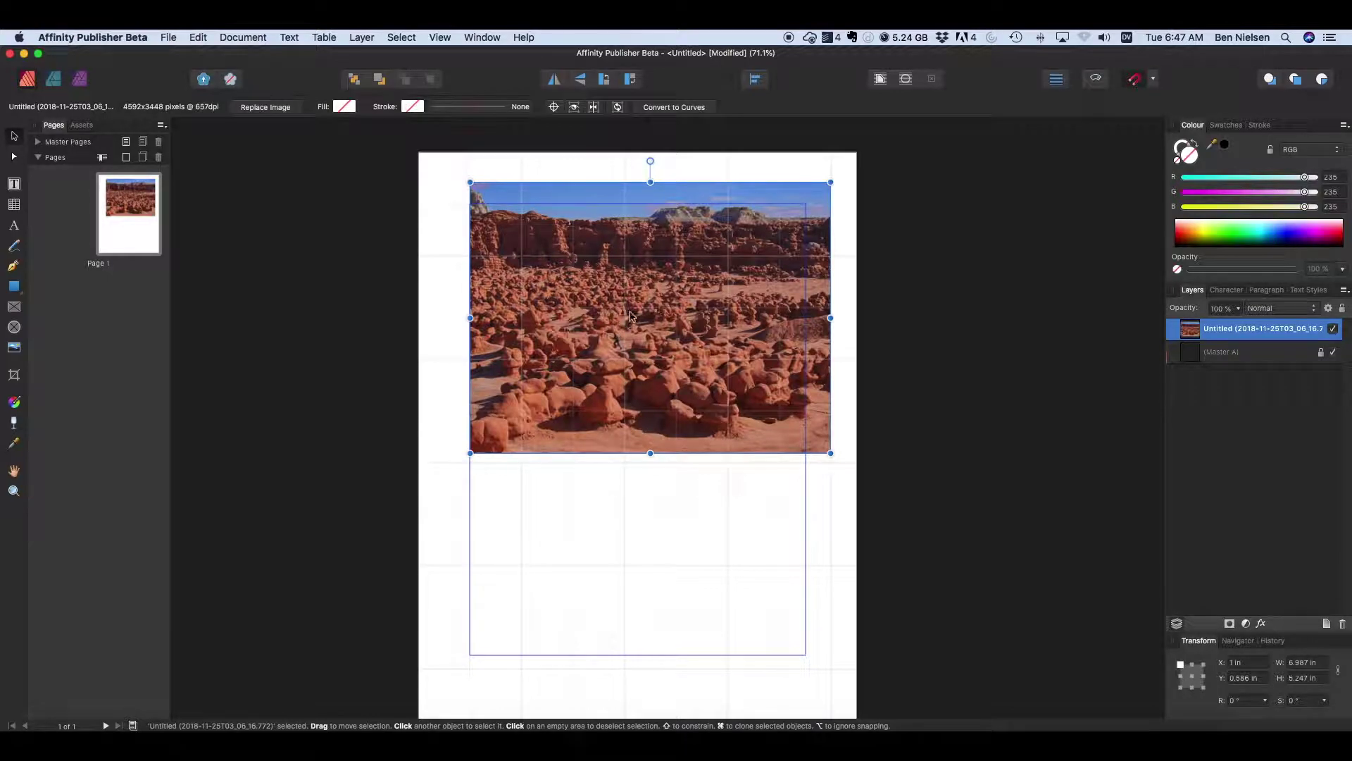
pyautogui.moveTo(677, 312); pyautogui.dragTo(651, 314)
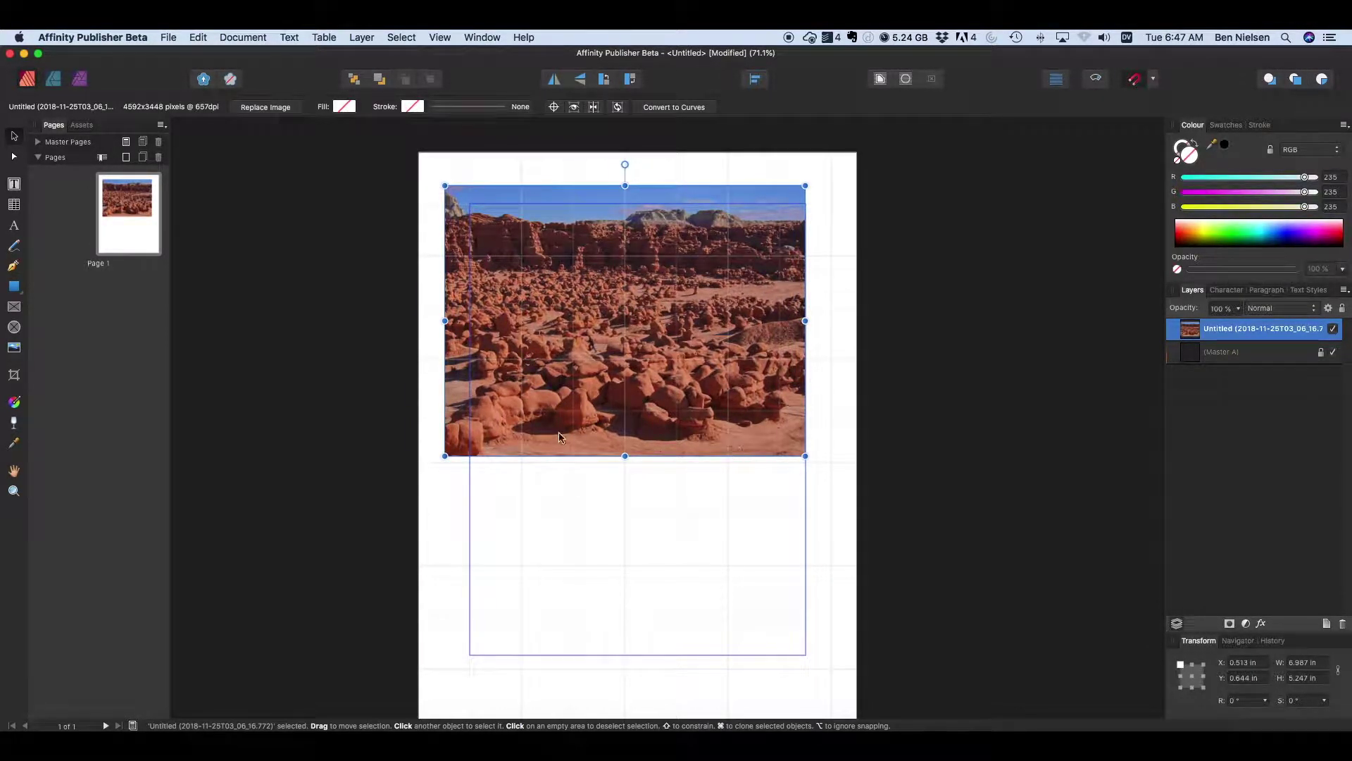
# - Try shrinking and squashing the photo, restore its 6.987 × 5.247 in size, and centre it at X 0.756, Y 0.41 in
pyautogui.moveTo(805, 455); pyautogui.dragTo(669, 325)
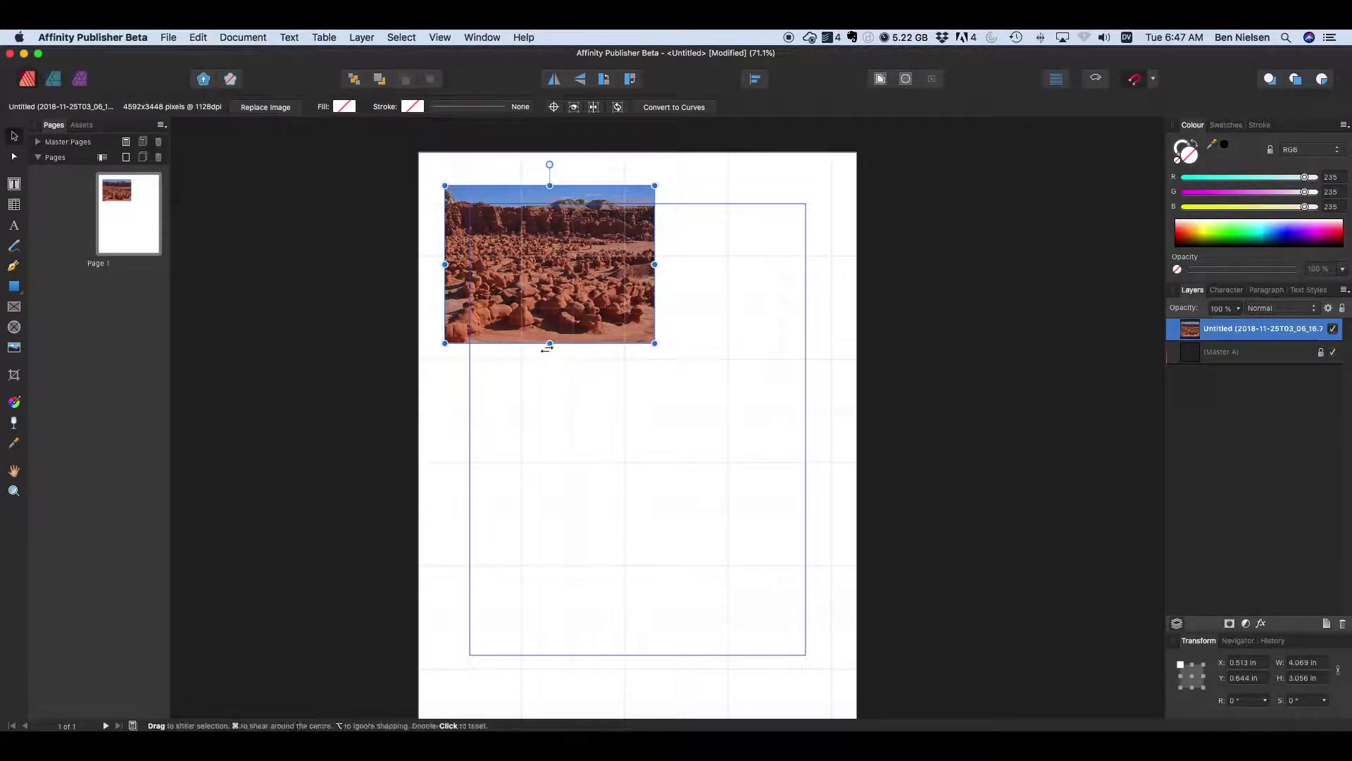
pyautogui.moveTo(548, 344); pyautogui.dragTo(551, 286)
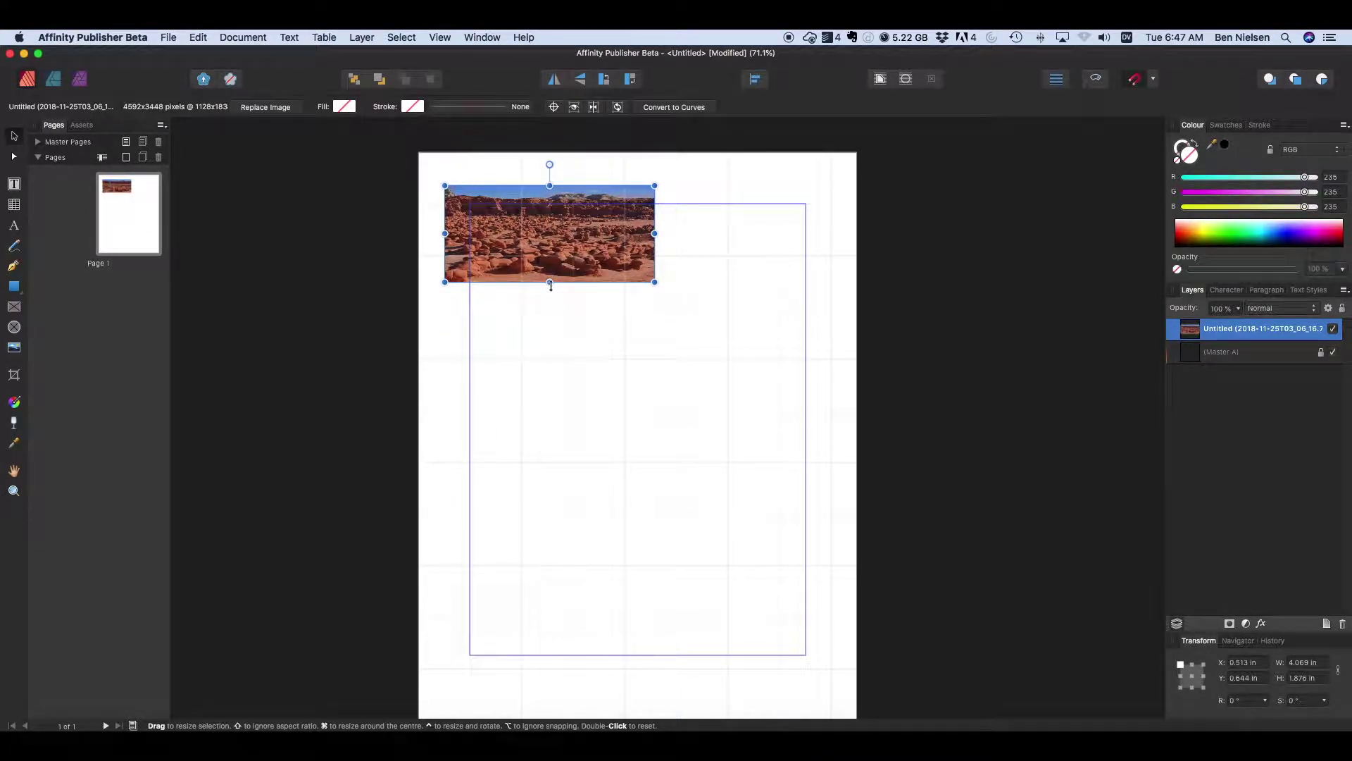
pyautogui.press('super+z')
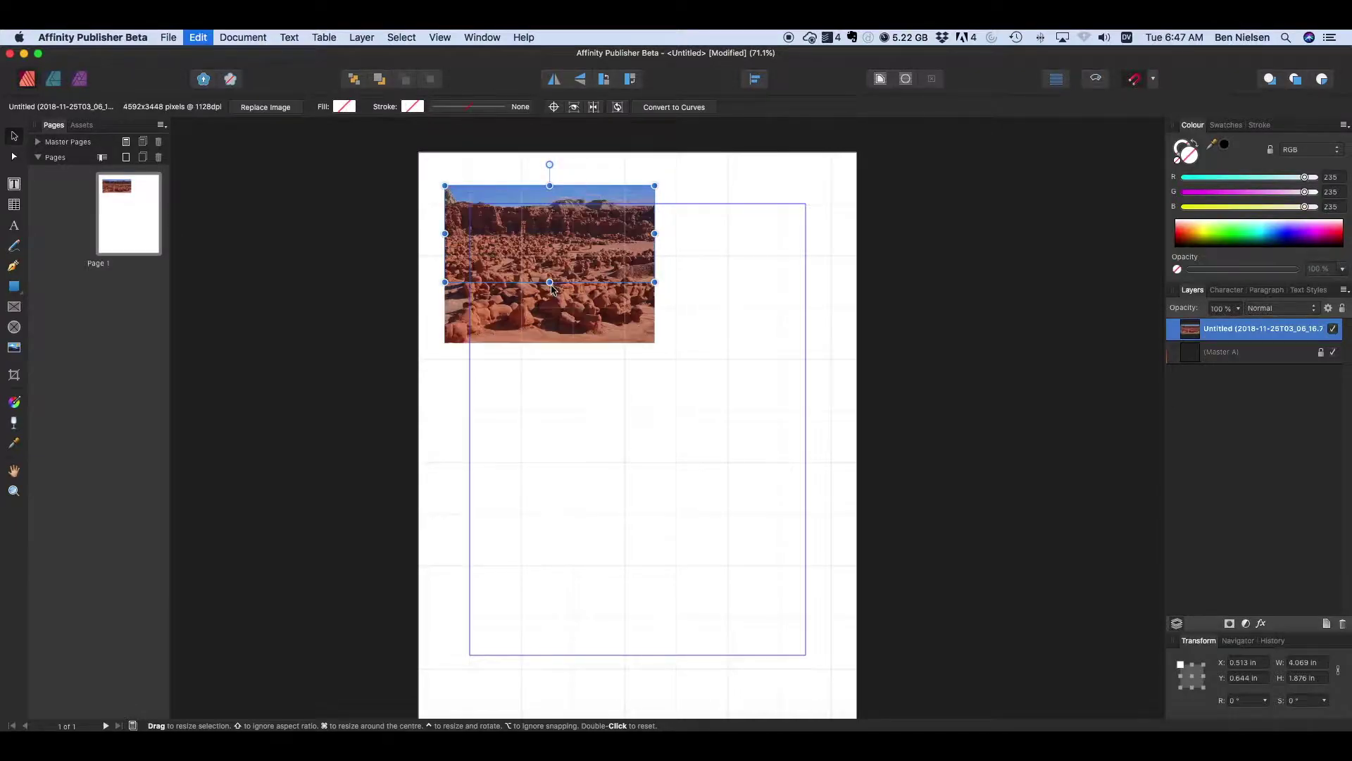
pyautogui.moveTo(655, 343); pyautogui.dragTo(815, 454)
pyautogui.moveTo(611, 288); pyautogui.dragTo(624, 275)
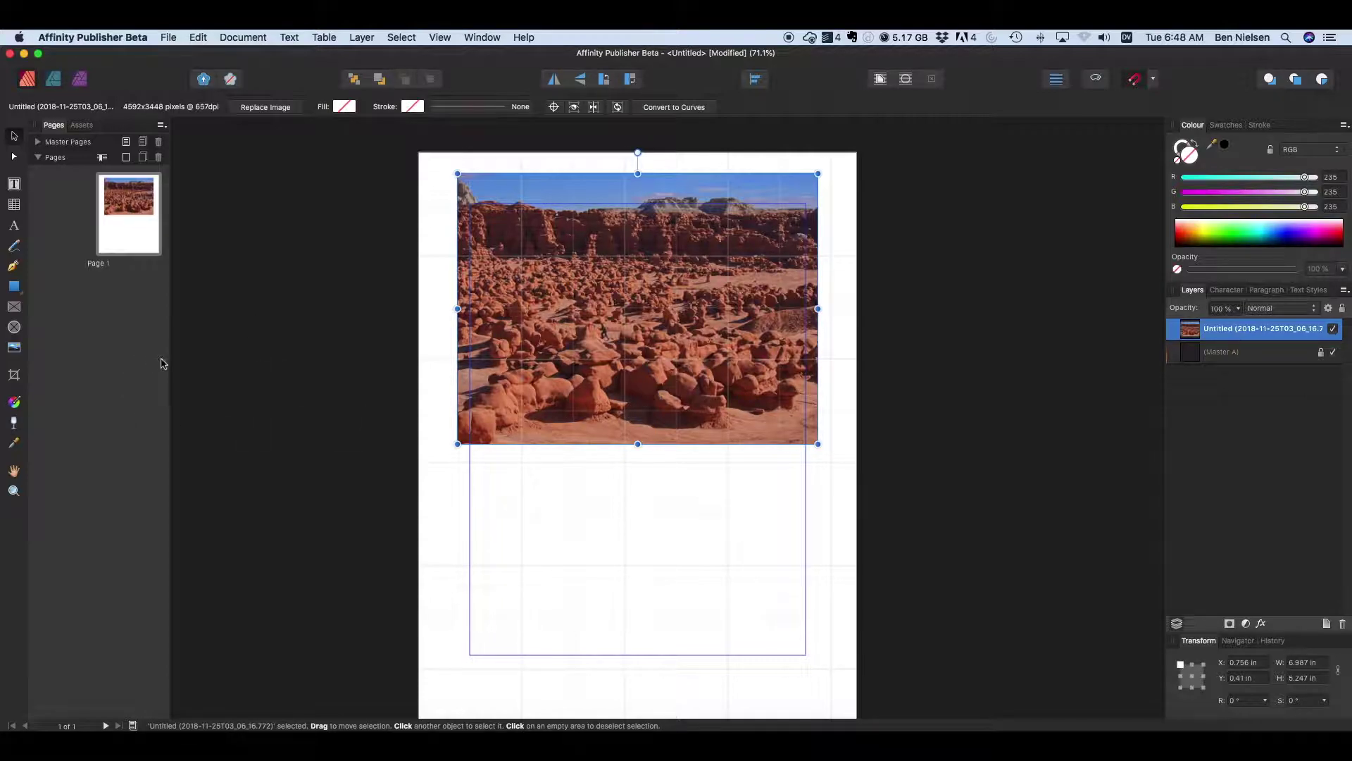
# - Crop the photo's bottom, right and top edges, then delete the photo from the page
pyautogui.click(14, 377)
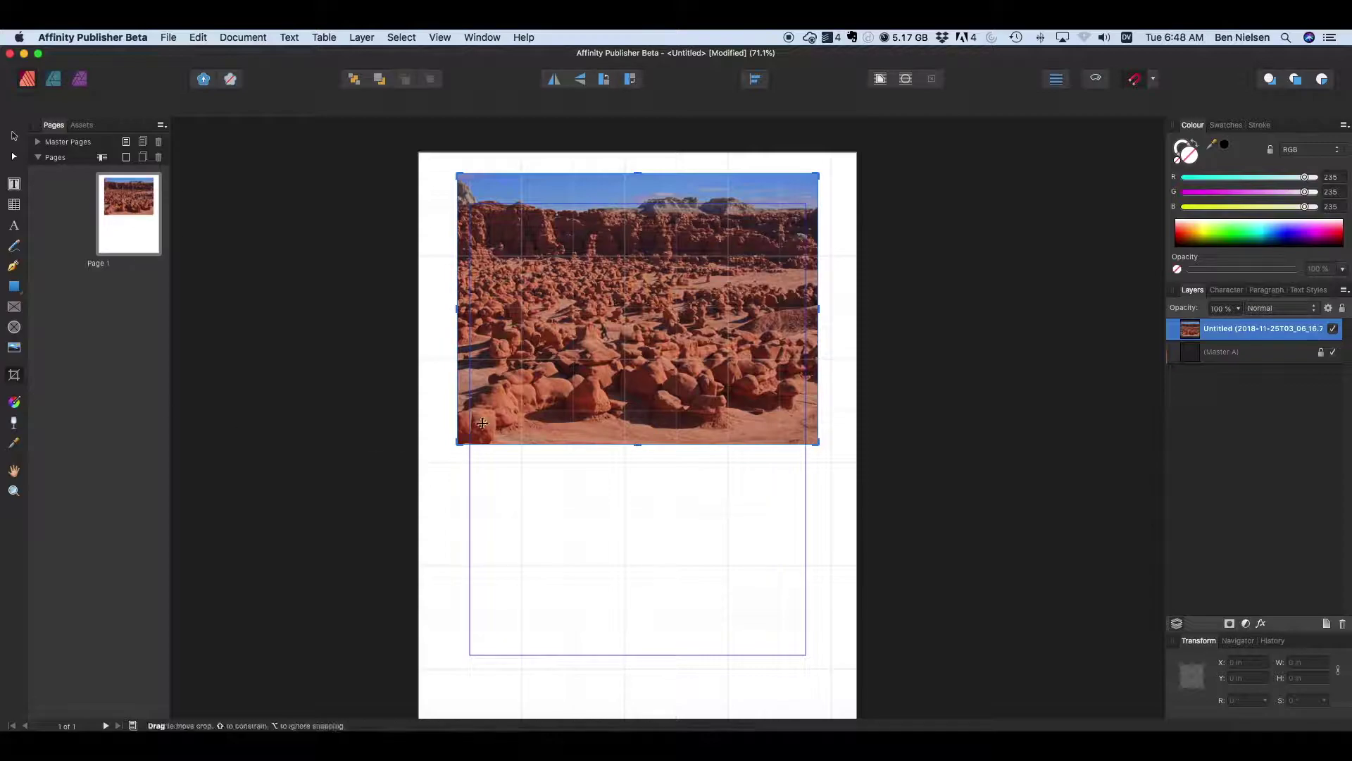
pyautogui.moveTo(627, 444); pyautogui.dragTo(626, 406)
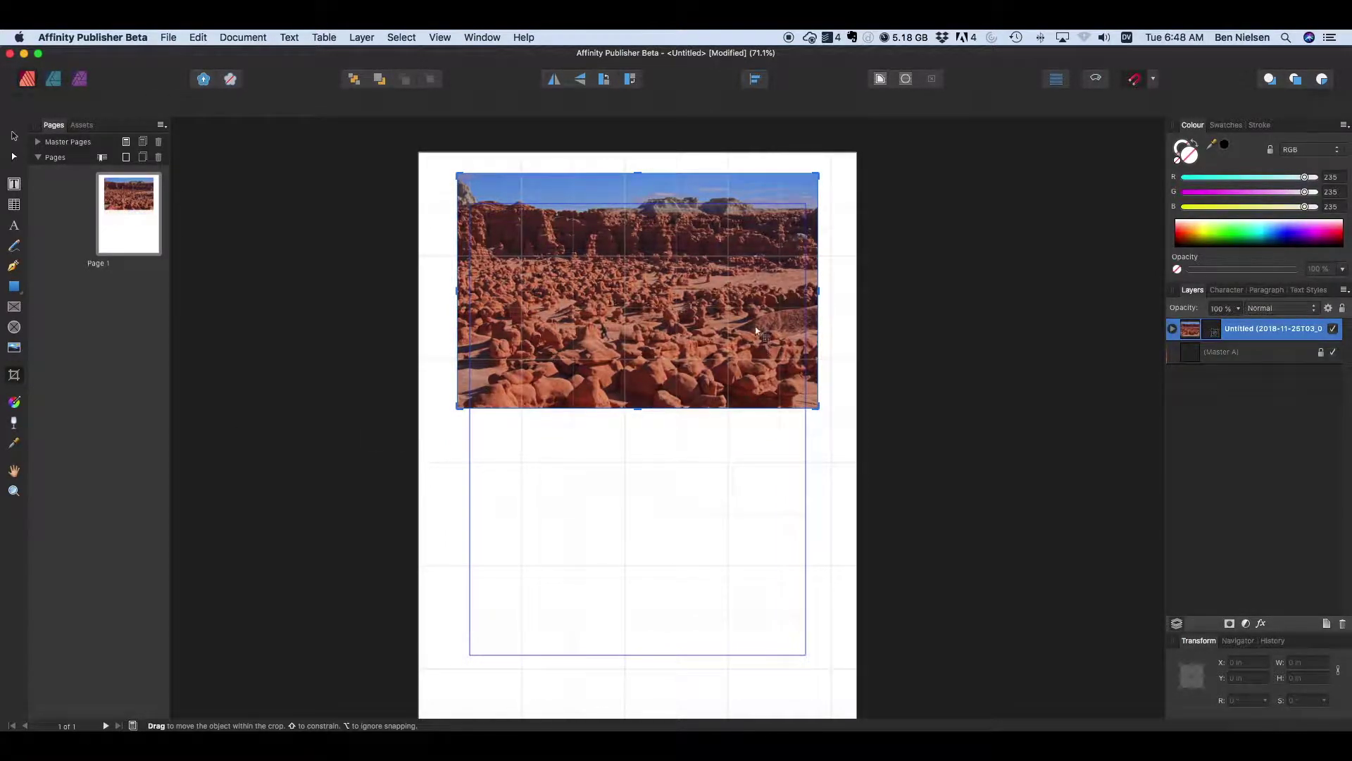
pyautogui.moveTo(817, 291); pyautogui.dragTo(754, 290)
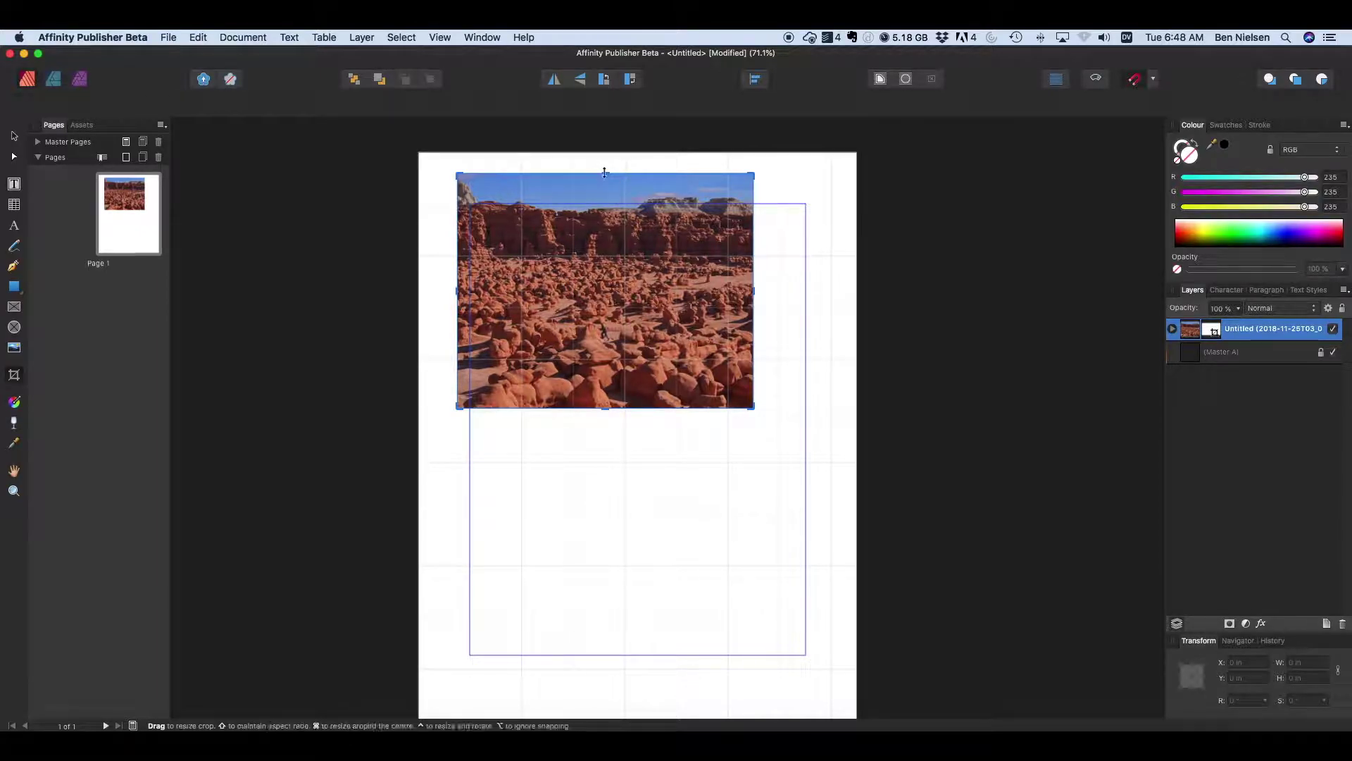
pyautogui.moveTo(604, 173)
pyautogui.mouseDown()
pyautogui.moveTo(604, 204)
pyautogui.moveTo(604, 186)
pyautogui.mouseUp()
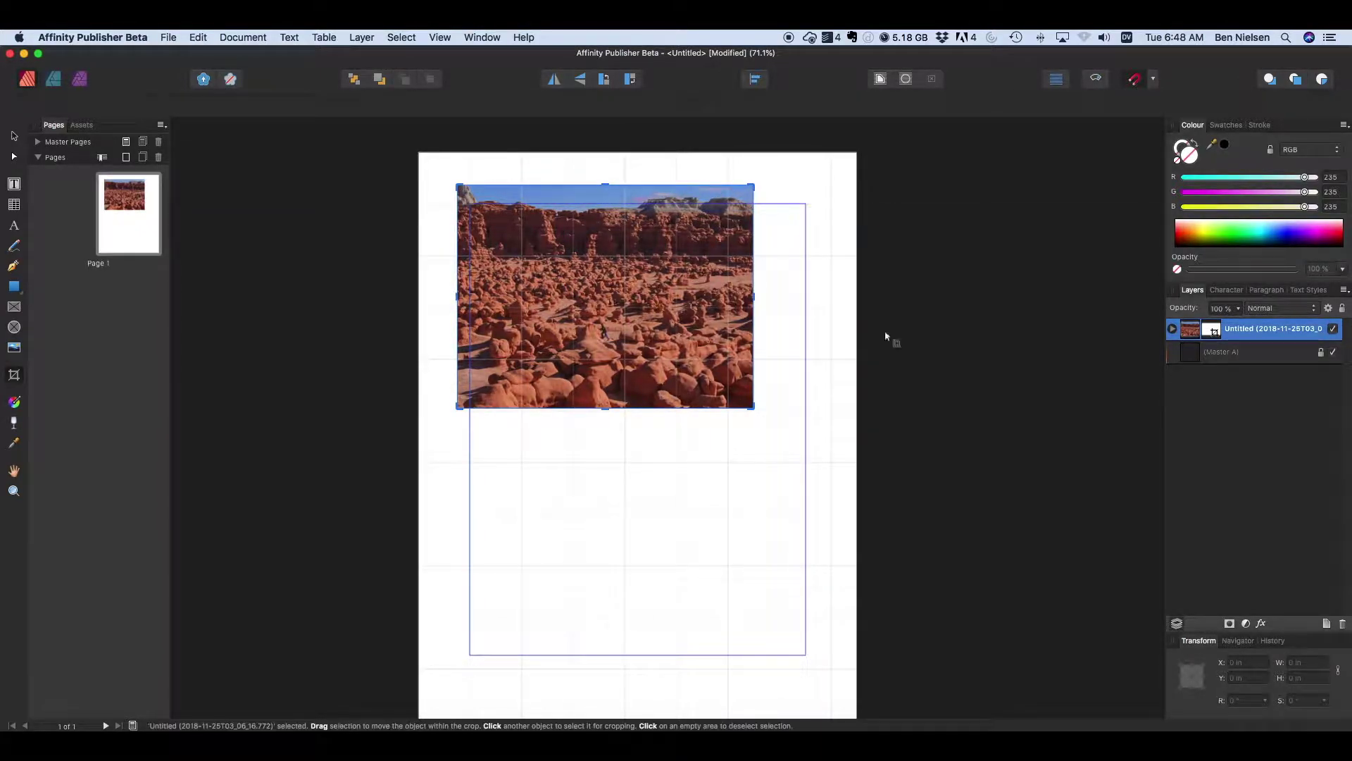
pyautogui.click(14, 136)
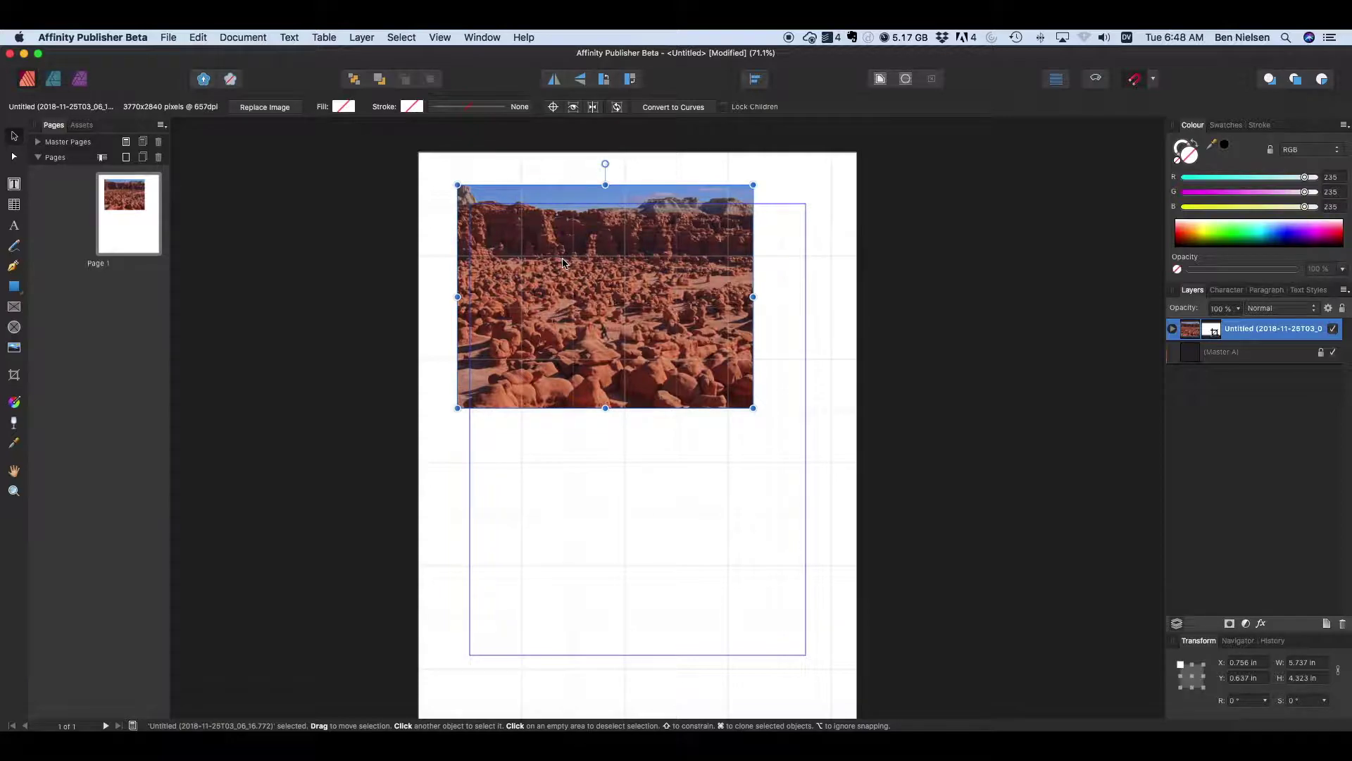
pyautogui.press('BackSpace')
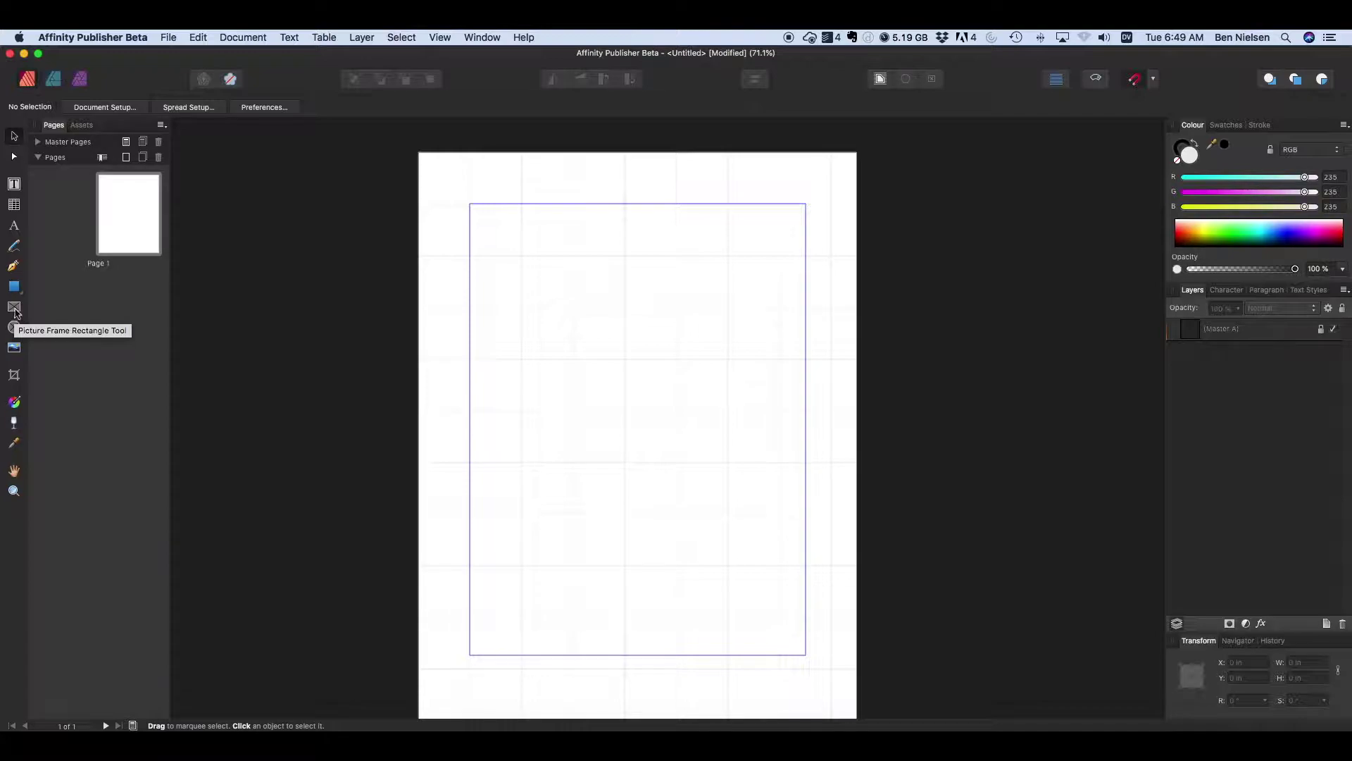
# - Draw a roughly 4.97 × 3.0 in picture frame from the page's top-left margin corner
pyautogui.click(14, 308)
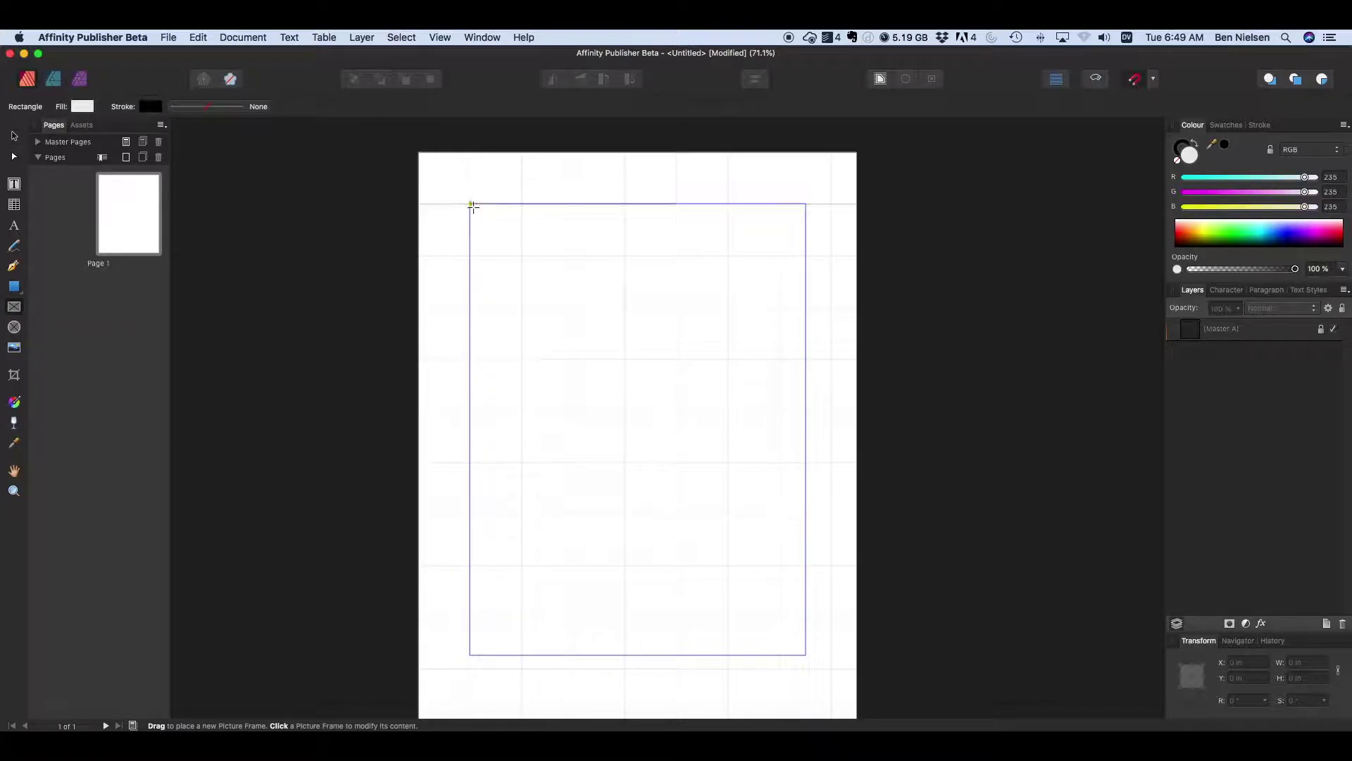
pyautogui.moveTo(470, 205); pyautogui.dragTo(727, 358)
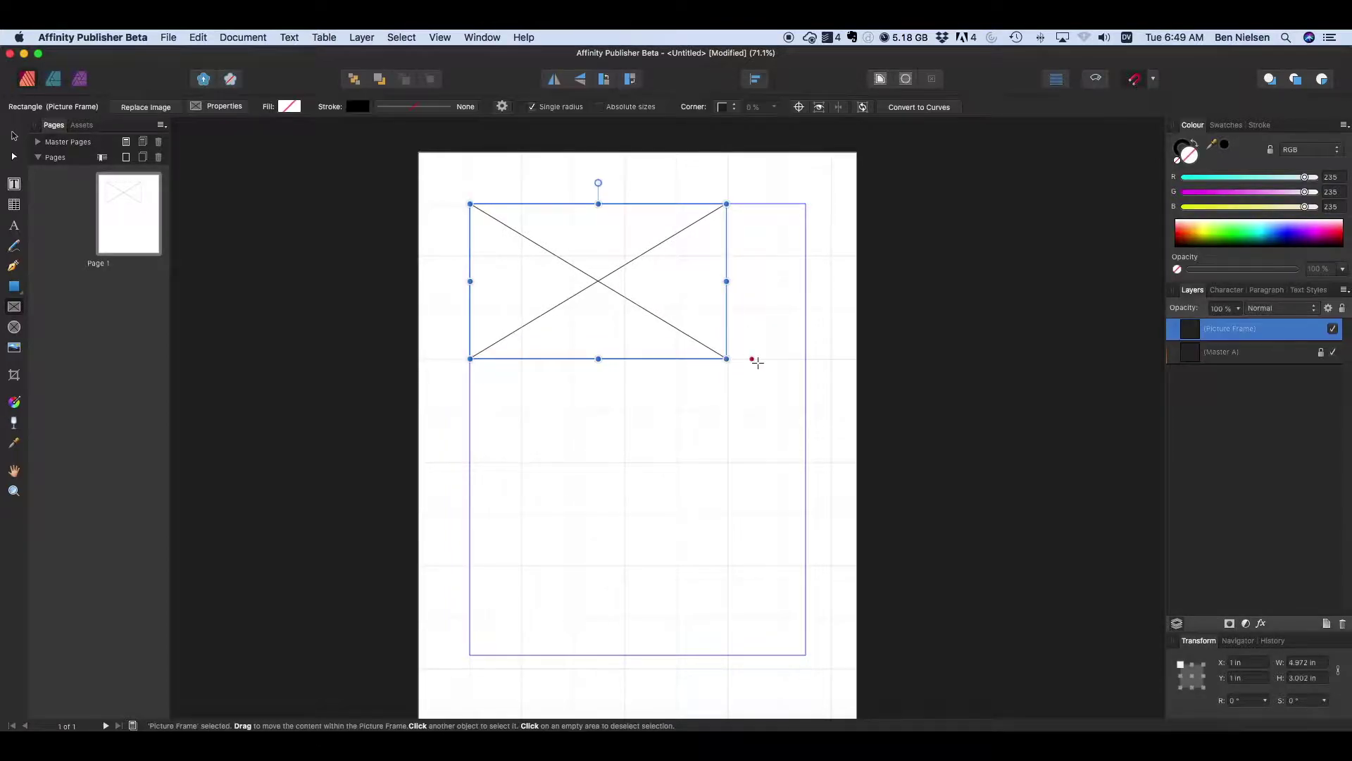
# - Place the red-rock desert JPG into the frame, size it to 4.942 × 3.02 in, and open Properties
pyautogui.click(169, 37)
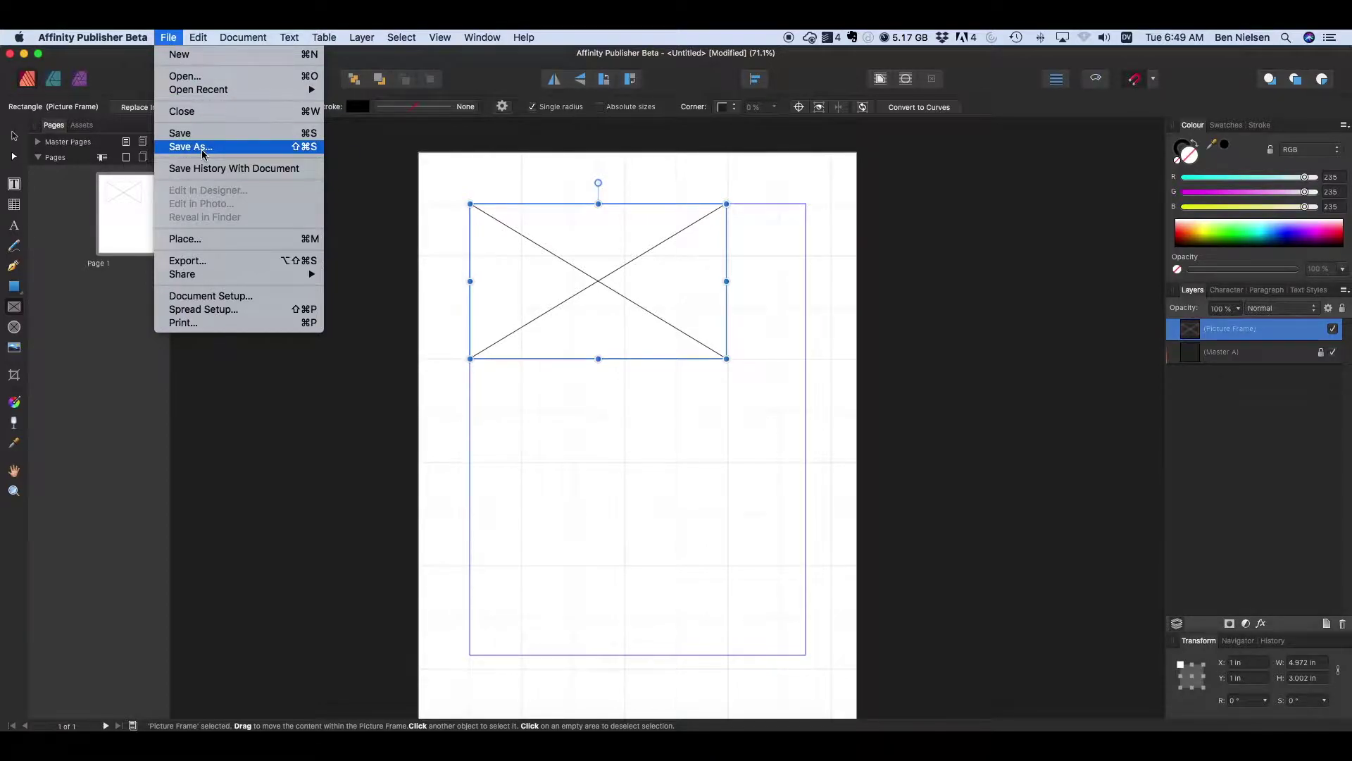
pyautogui.click(210, 238)
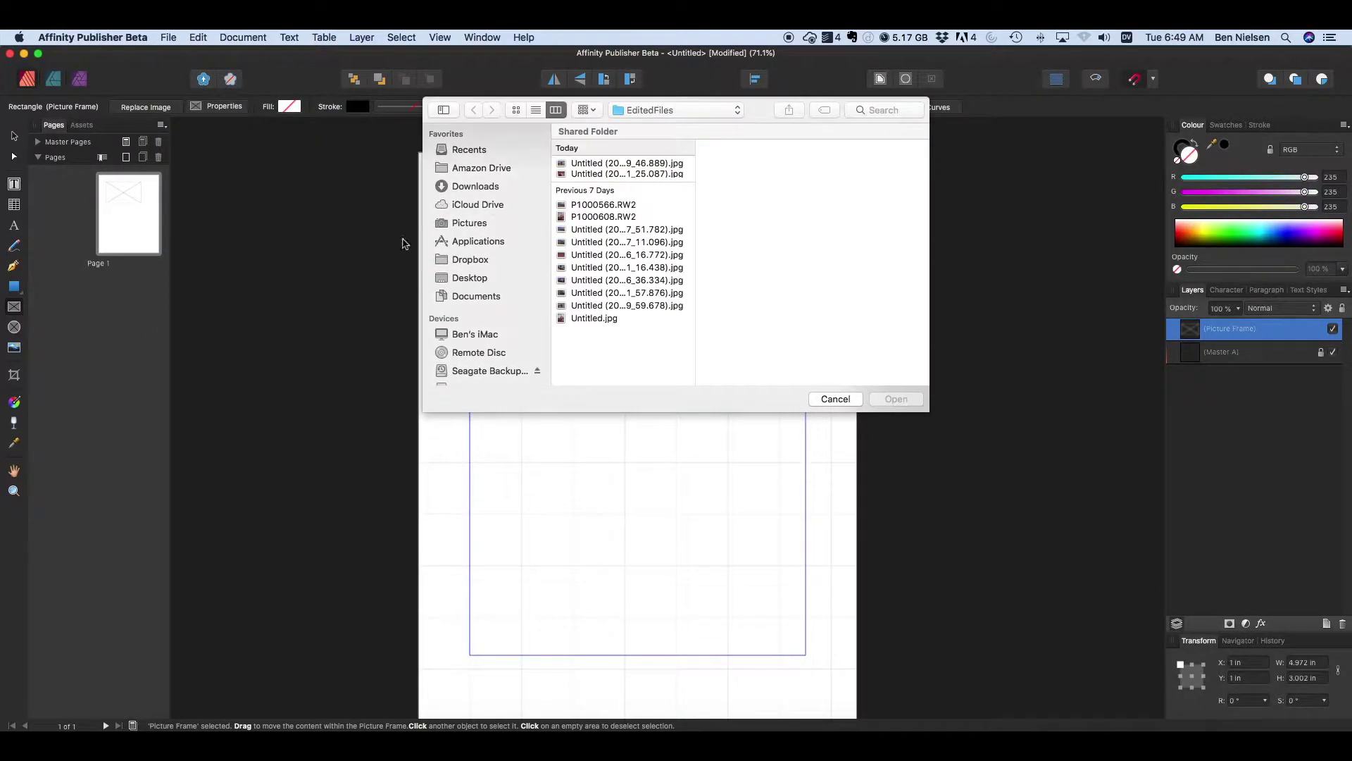
pyautogui.click(590, 255)
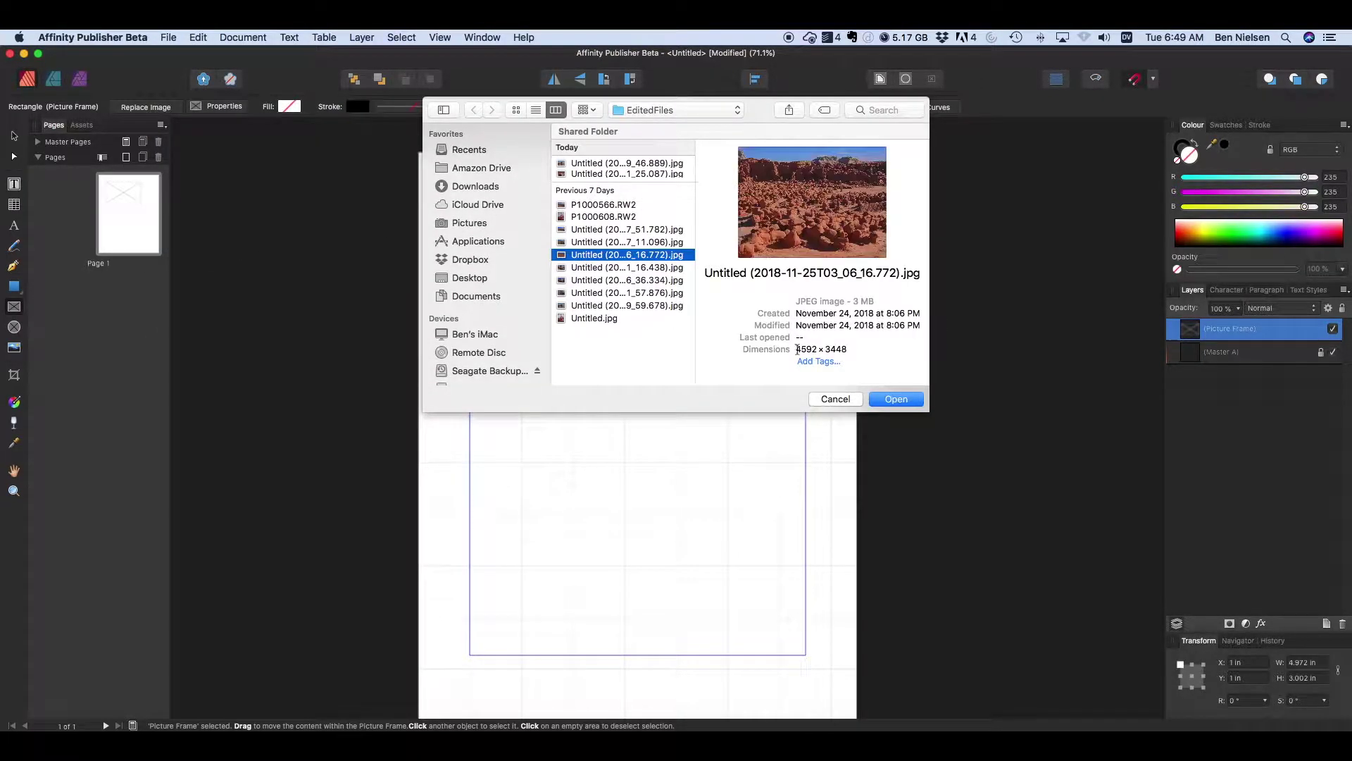
pyautogui.click(896, 399)
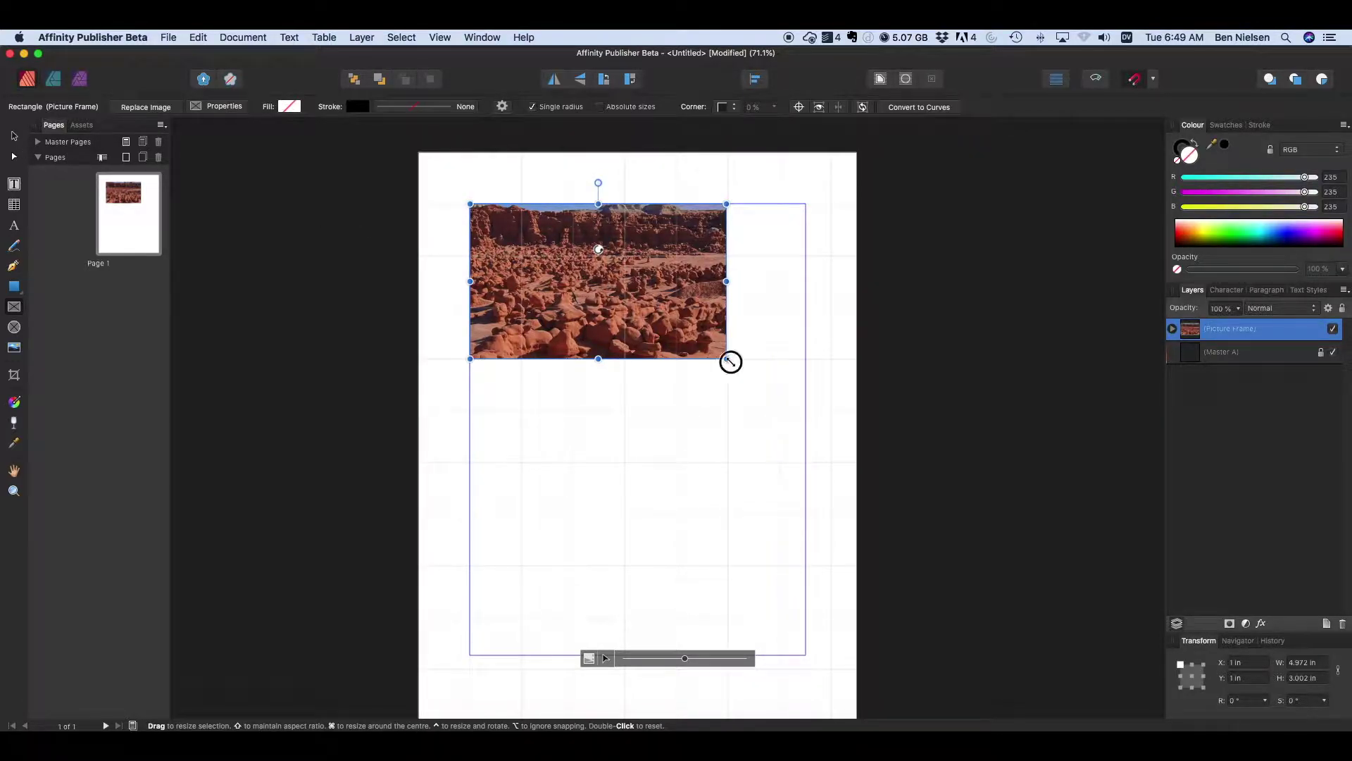
pyautogui.moveTo(731, 361)
pyautogui.mouseDown()
pyautogui.moveTo(667, 323)
pyautogui.moveTo(739, 378)
pyautogui.moveTo(725, 359)
pyautogui.mouseUp()
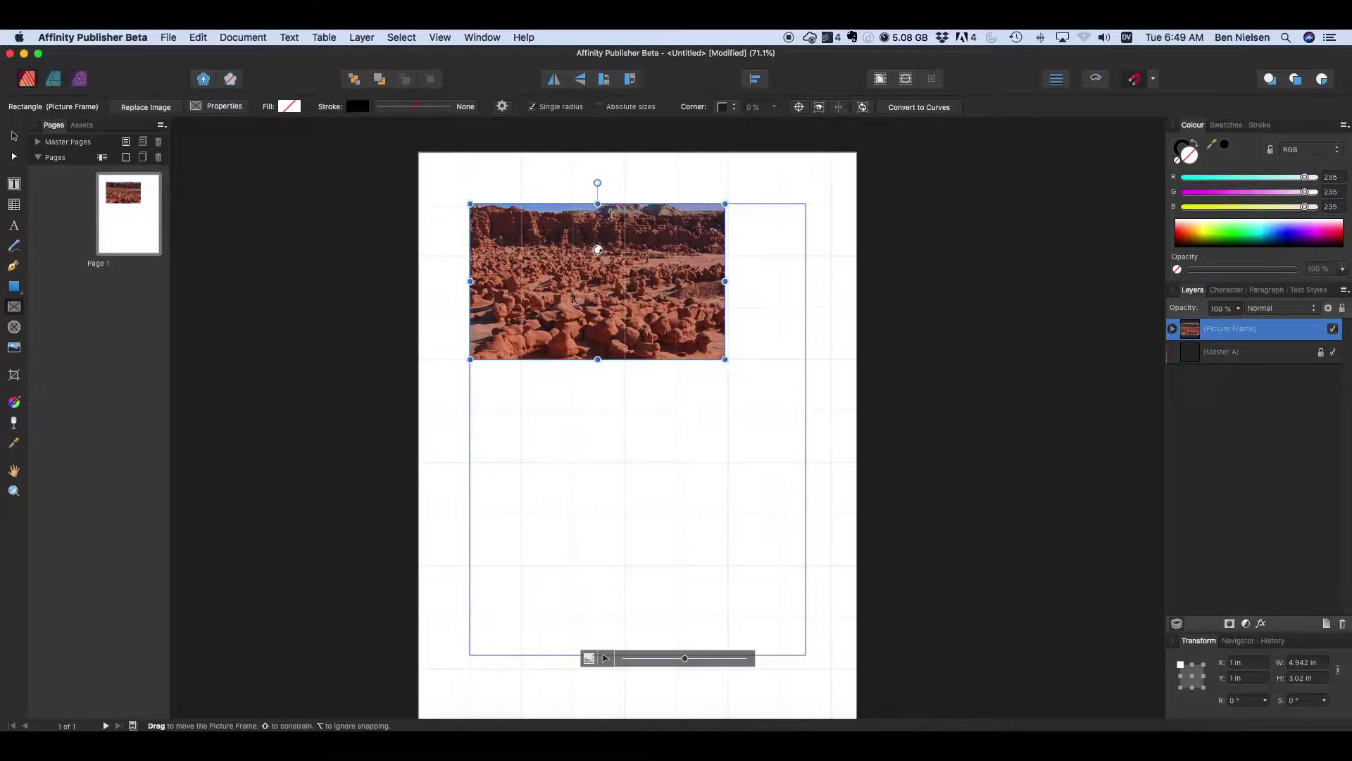
pyautogui.click(223, 110)
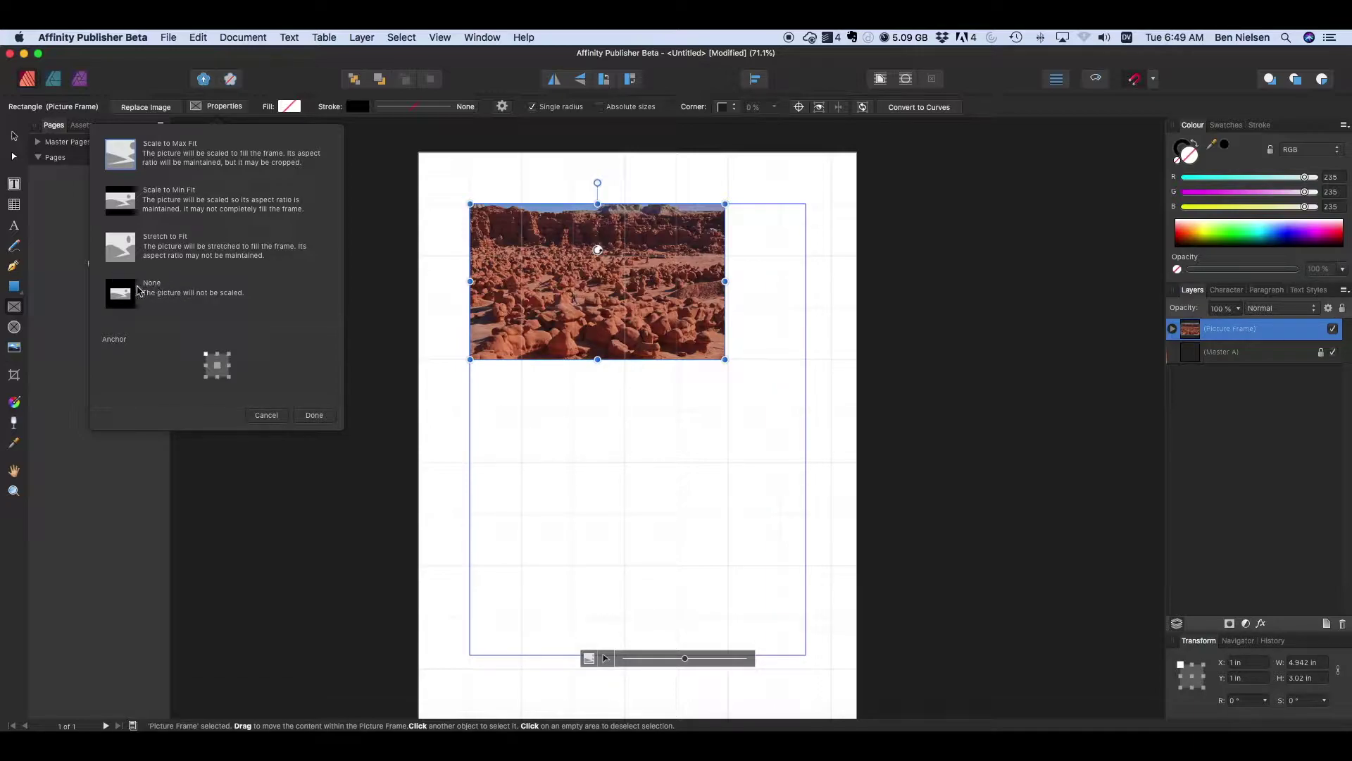
# - Set the picture's scaling to None and narrow the frame to about 4.06 in wide
pyautogui.click(115, 299)
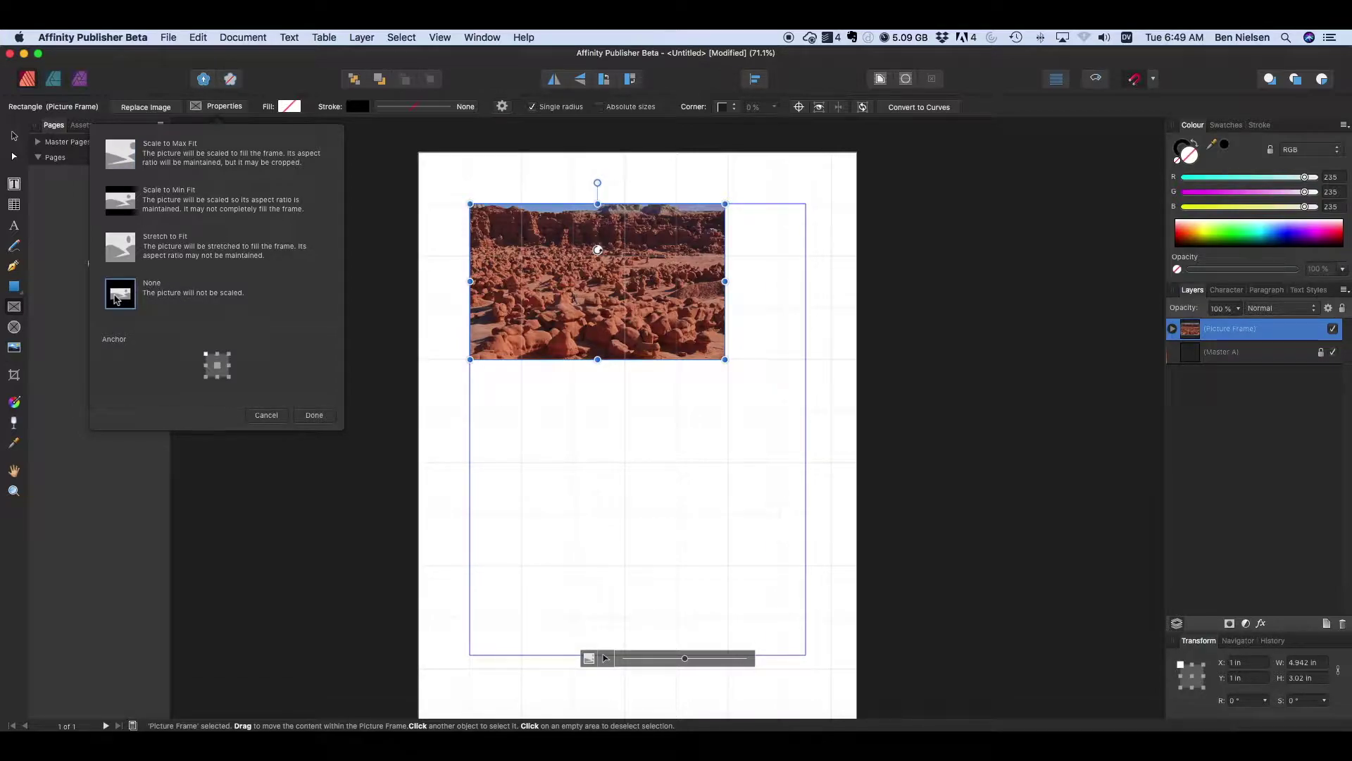
pyautogui.click(330, 418)
pyautogui.moveTo(725, 281); pyautogui.dragTo(679, 281)
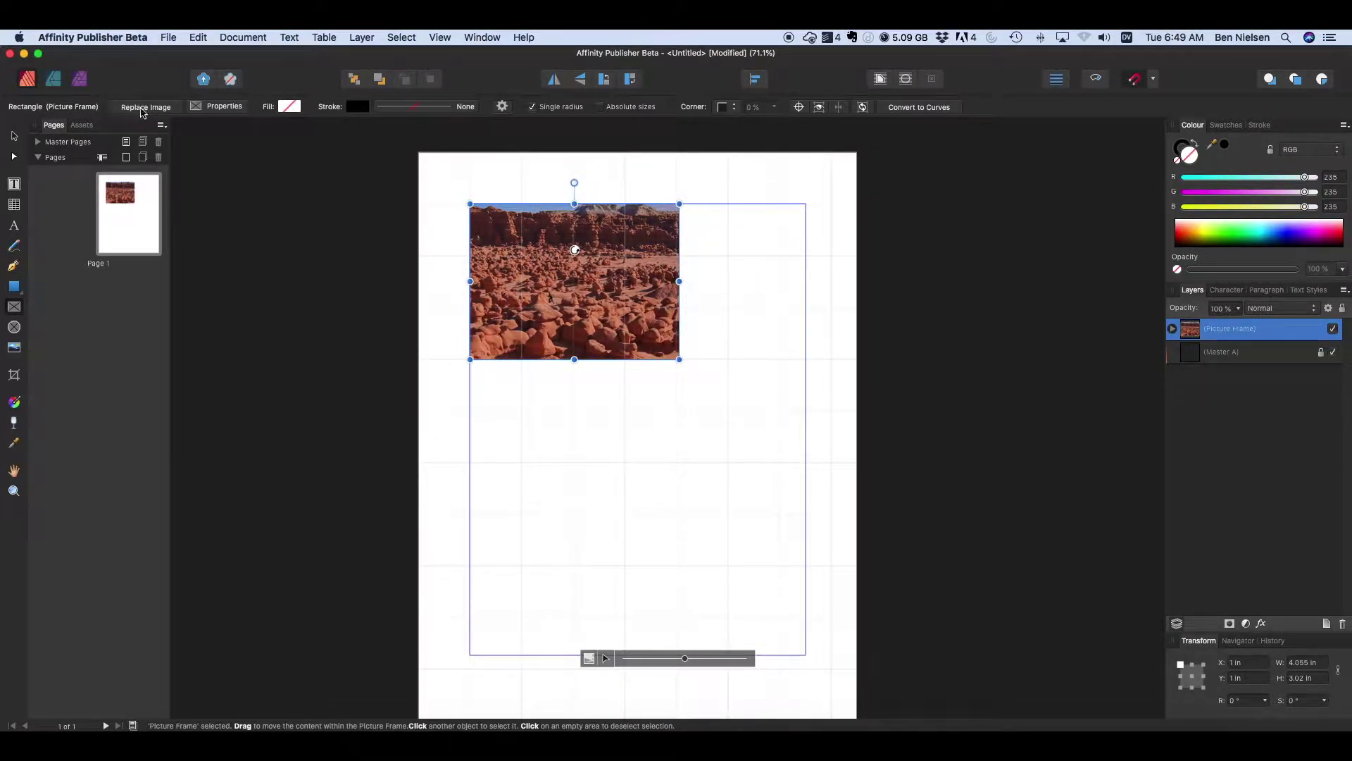
# - Preview Min Fit and Stretch to Fit scaling, then cancel without applying either
pyautogui.click(218, 107)
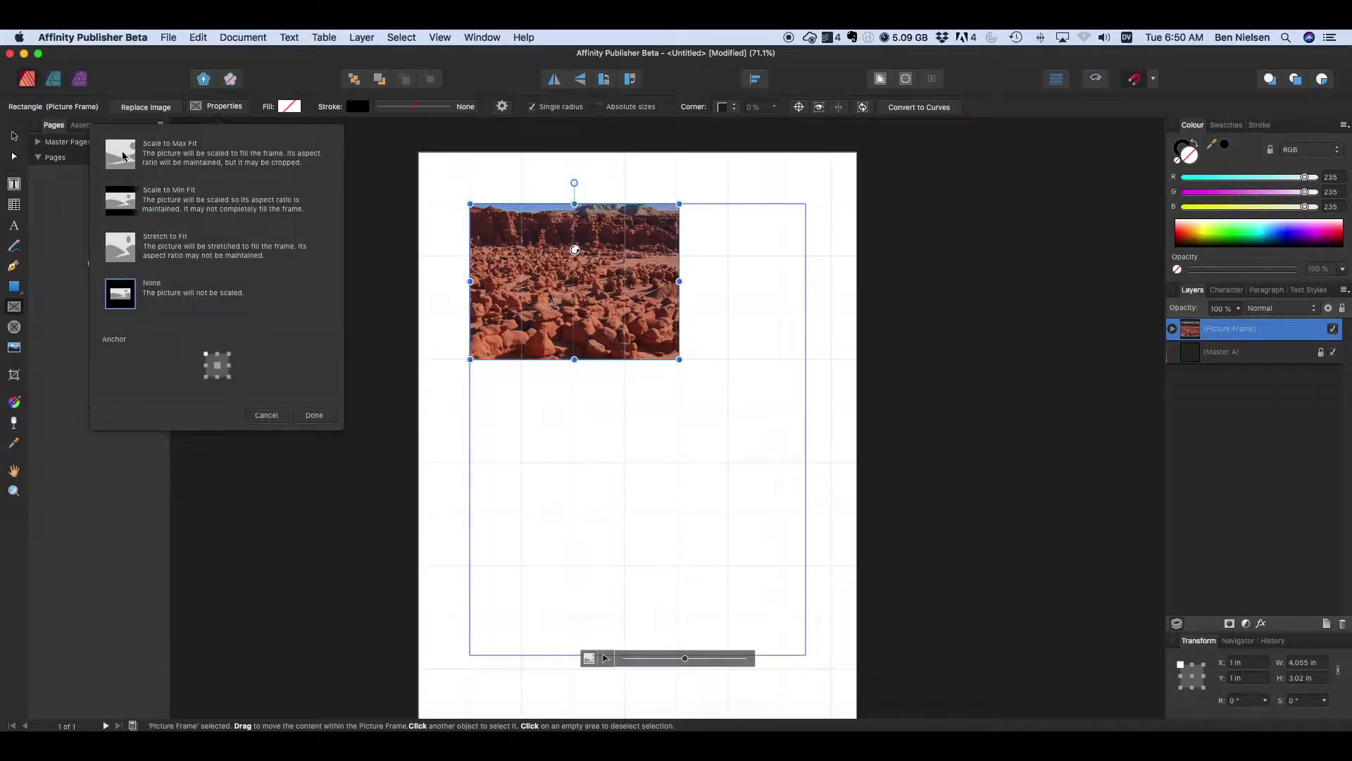
pyautogui.click(124, 207)
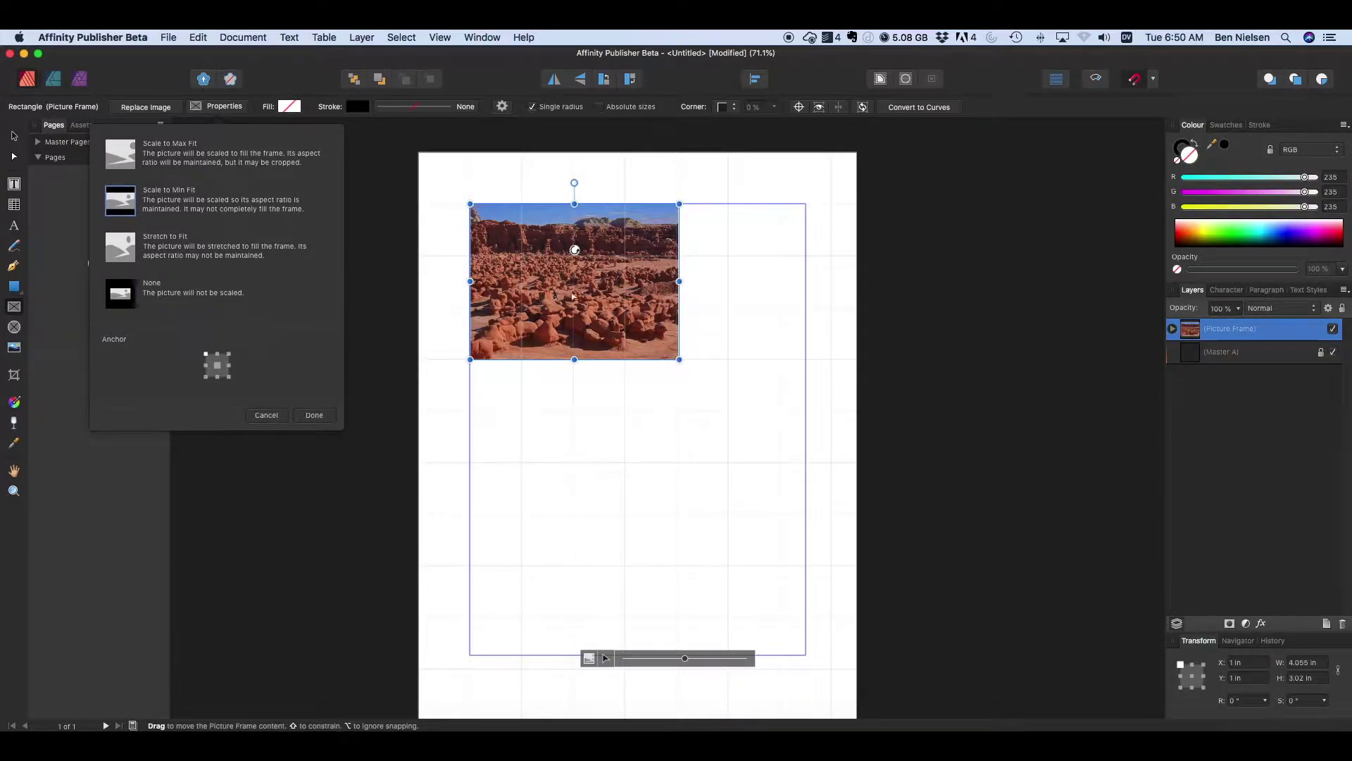
pyautogui.click(123, 251)
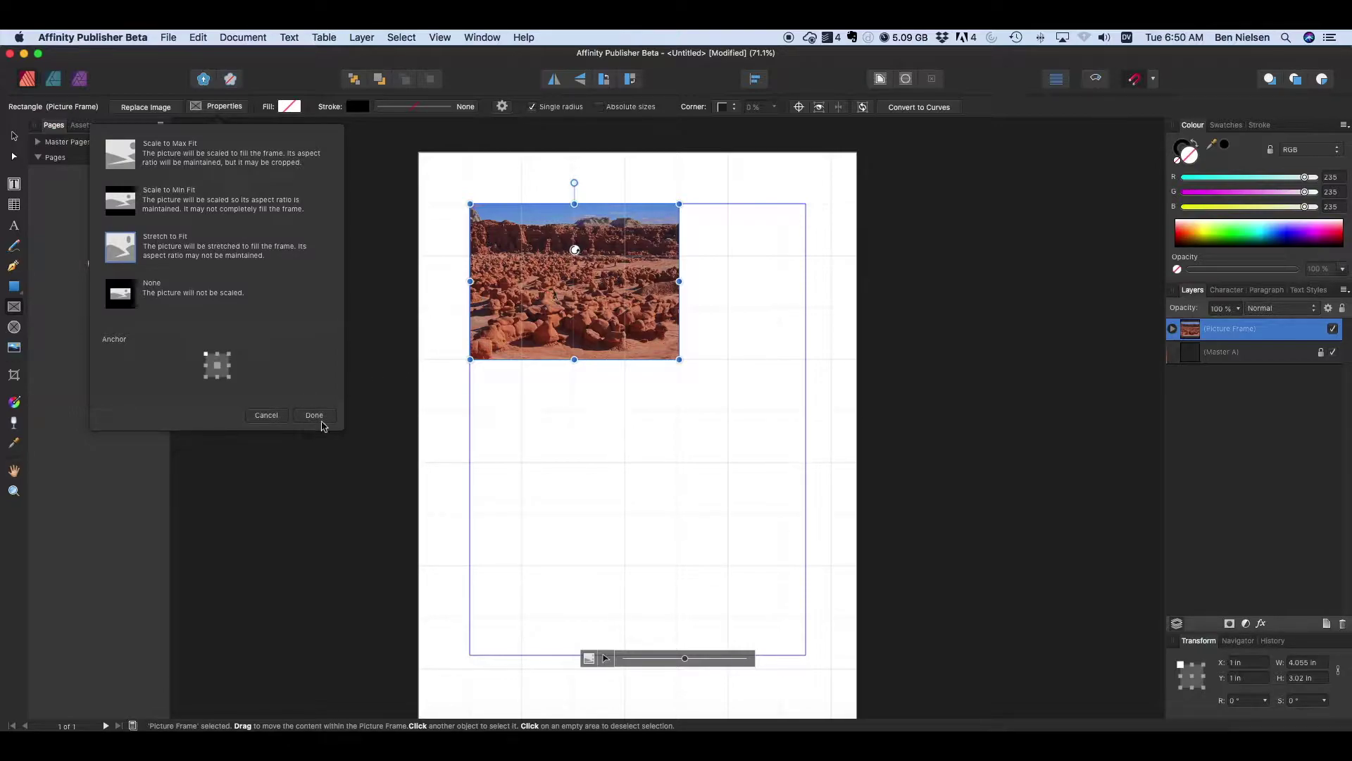
pyautogui.click(267, 415)
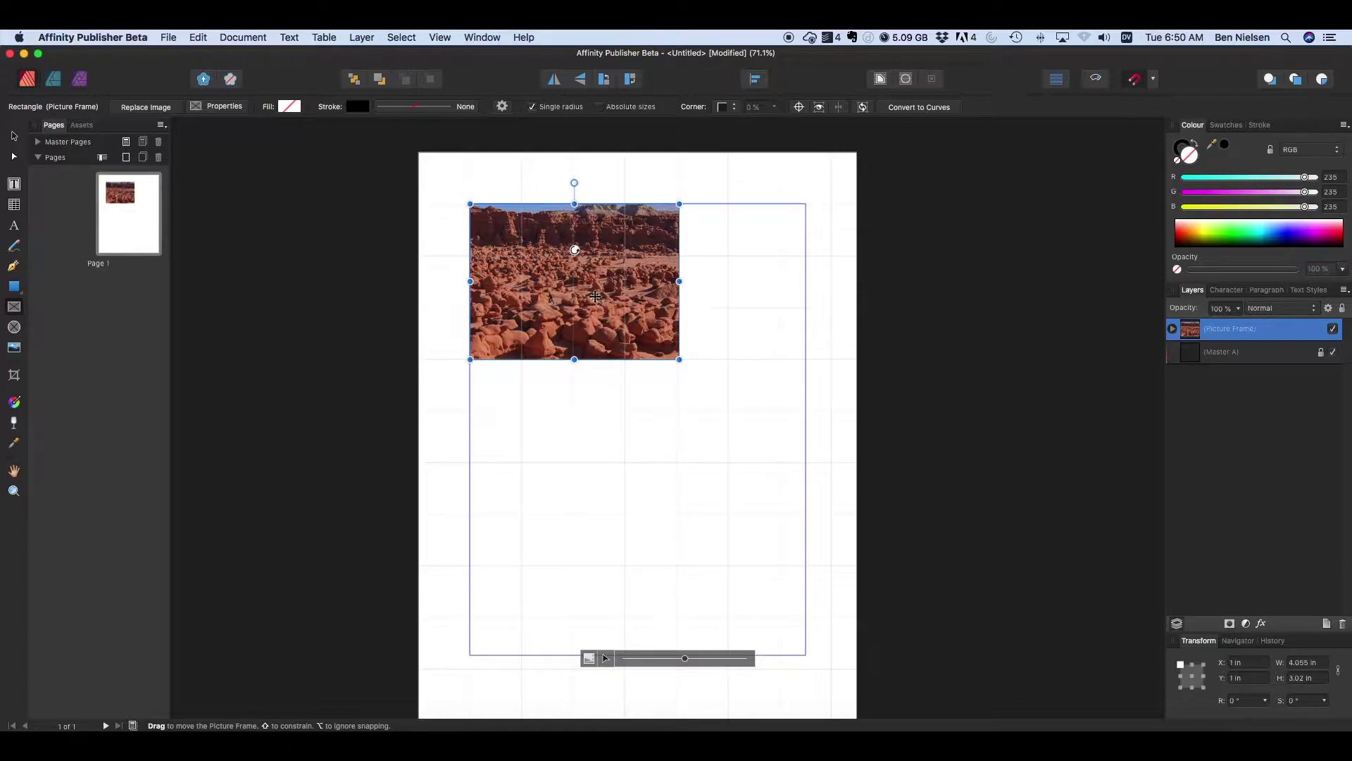
# - Shift the picture frame slightly right and browse its context menu without applying anything
pyautogui.moveTo(595, 296); pyautogui.dragTo(659, 306)
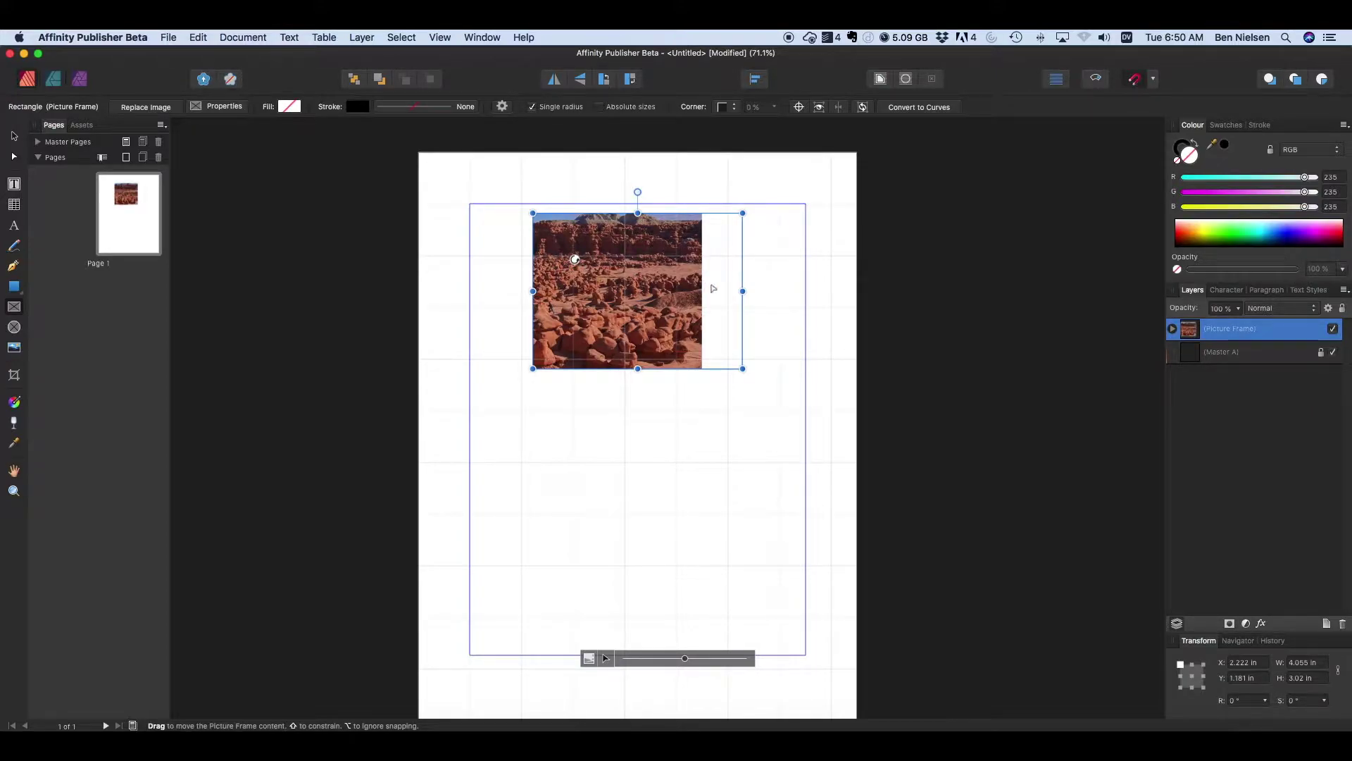
pyautogui.moveTo(746, 284); pyautogui.dragTo(727, 285)
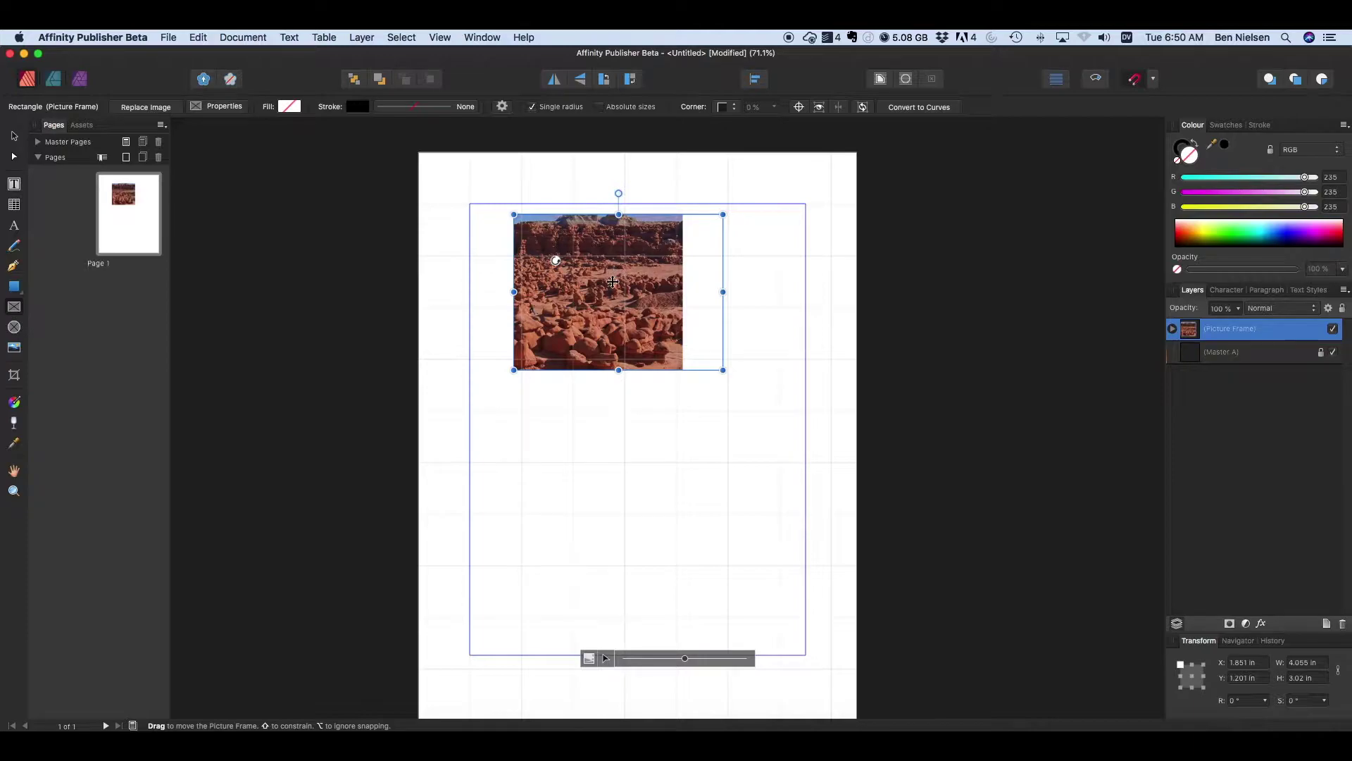
pyautogui.rightClick(612, 281)
pyautogui.press('Escape')
pyautogui.rightClick(650, 301)
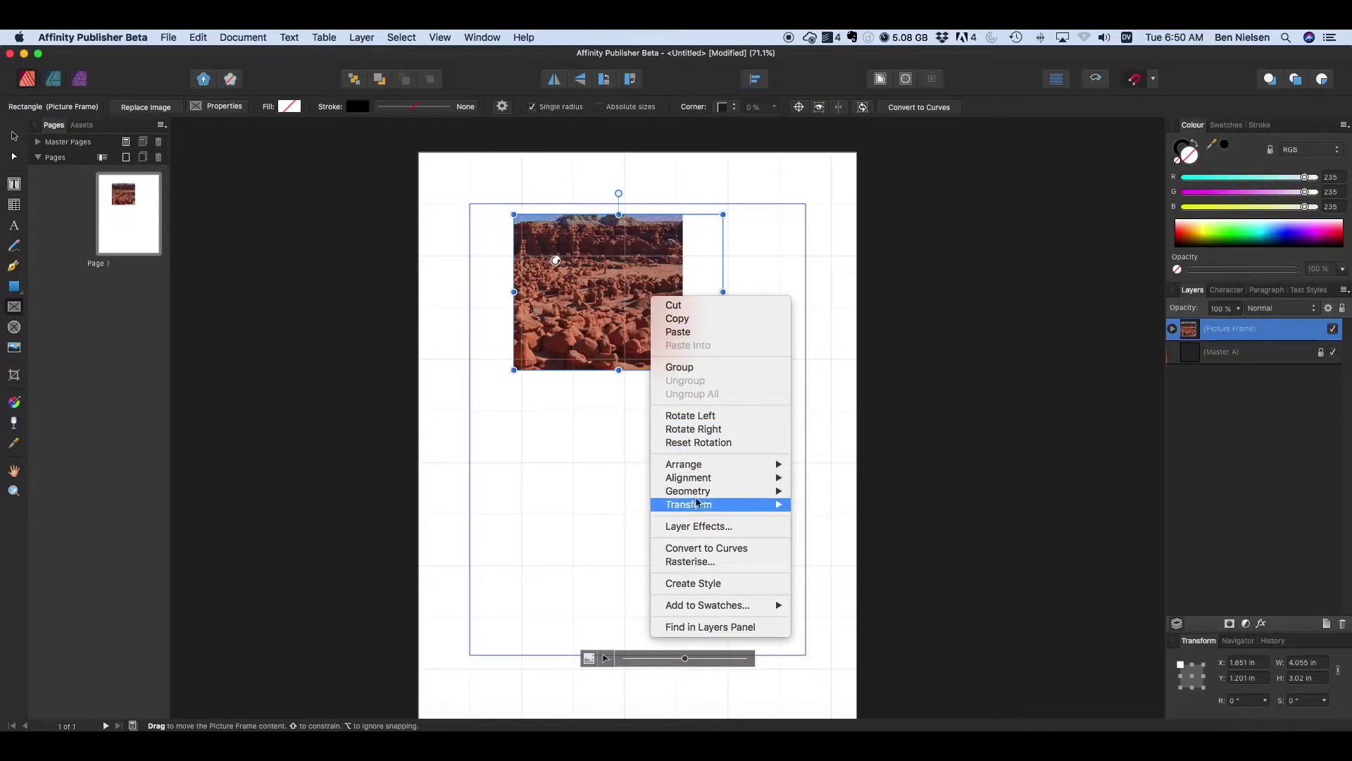
pyautogui.moveTo(690, 509)
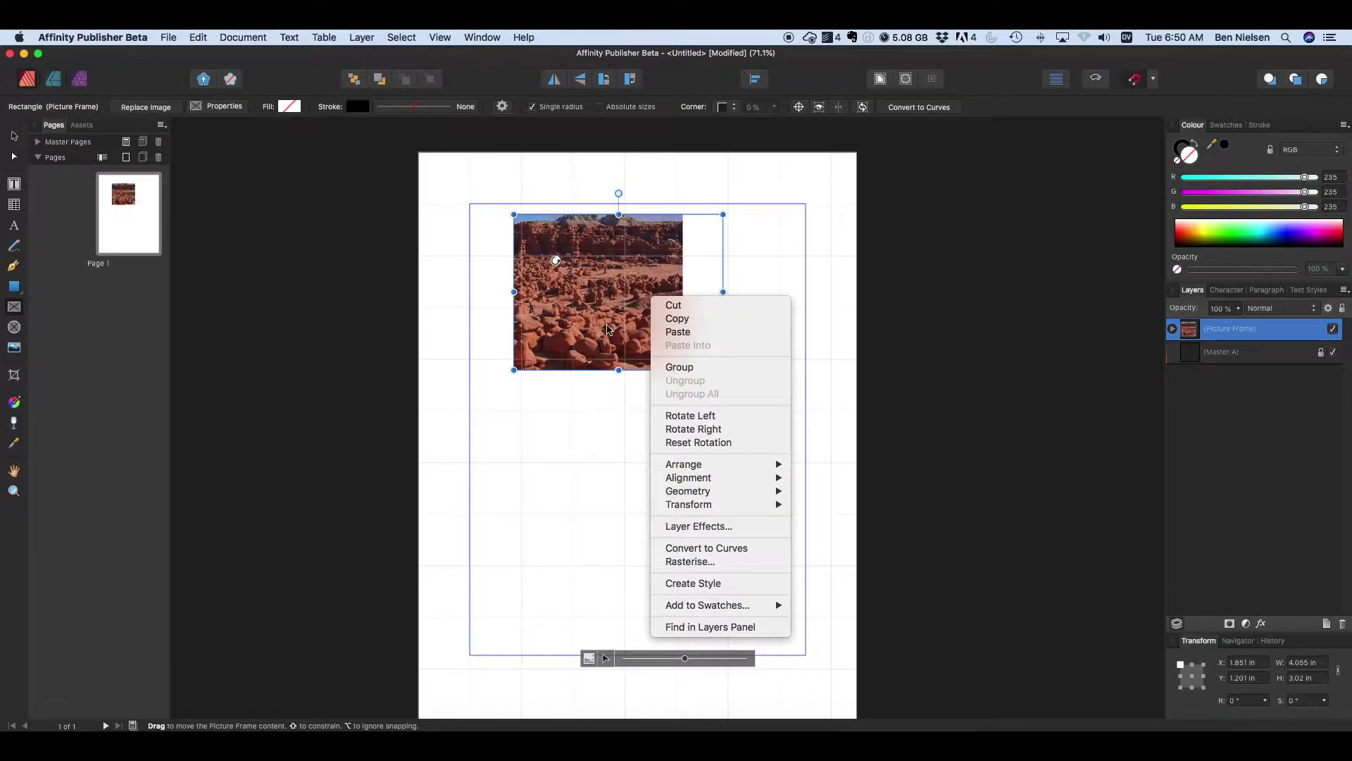
pyautogui.rightClick(612, 370)
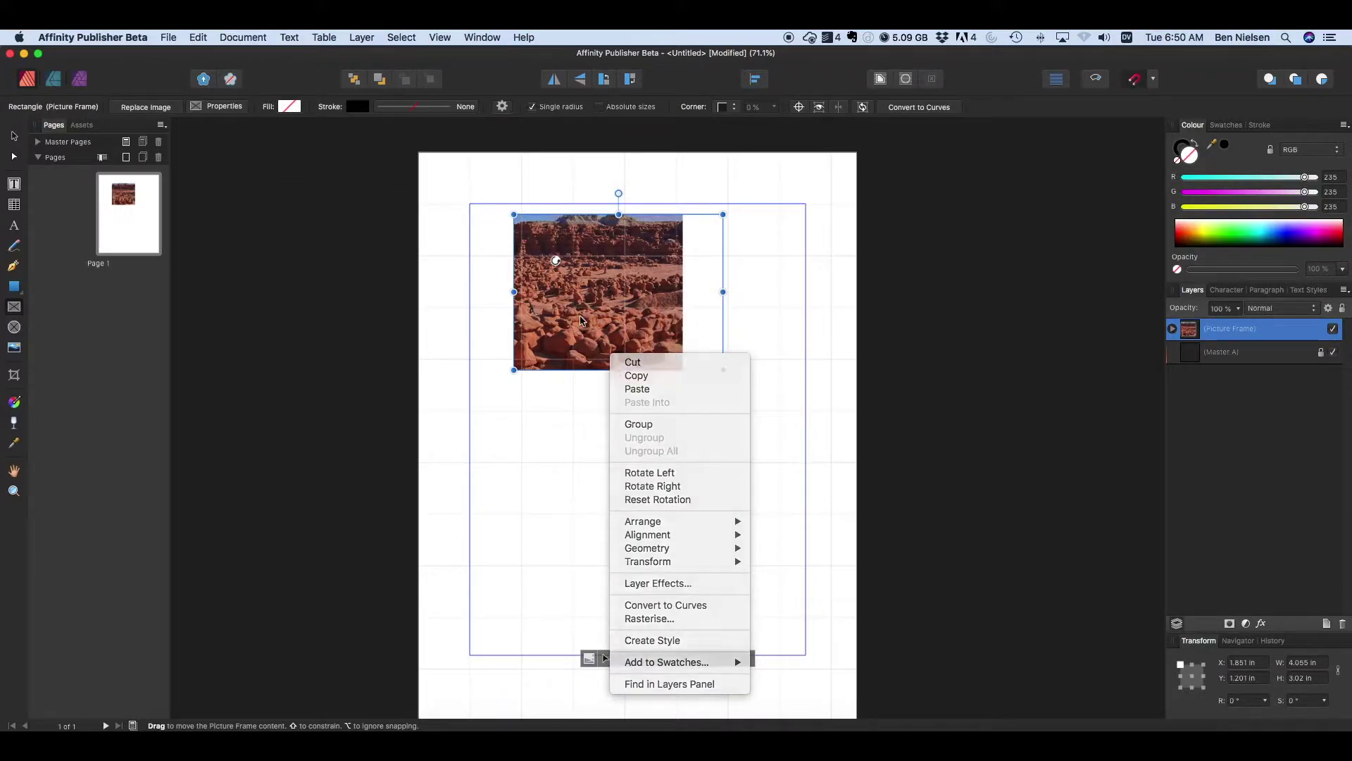
pyautogui.press('Escape')
# - Rotate the red-rock photo about 12 degrees inside its frame, then delete the frame
pyautogui.click(217, 110)
pyautogui.click(233, 140)
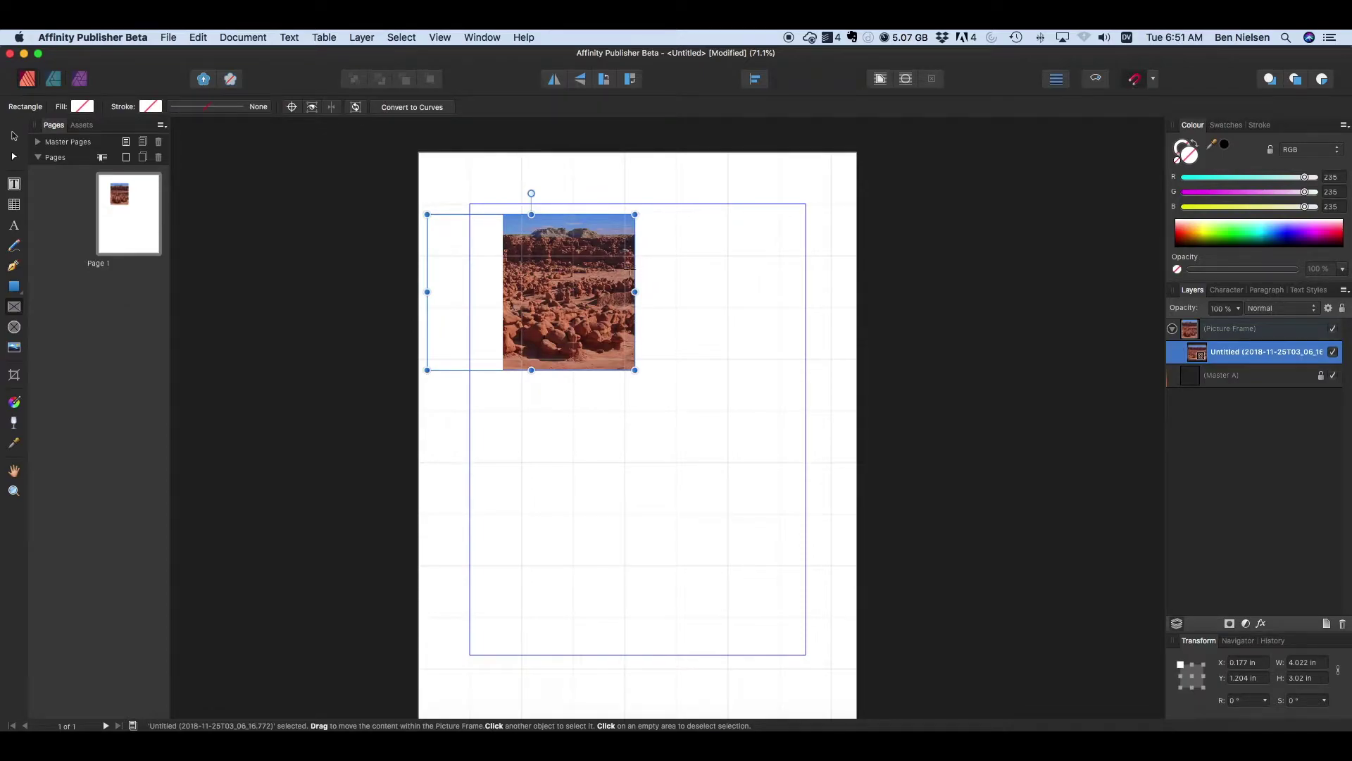
pyautogui.moveTo(532, 261); pyautogui.dragTo(580, 288)
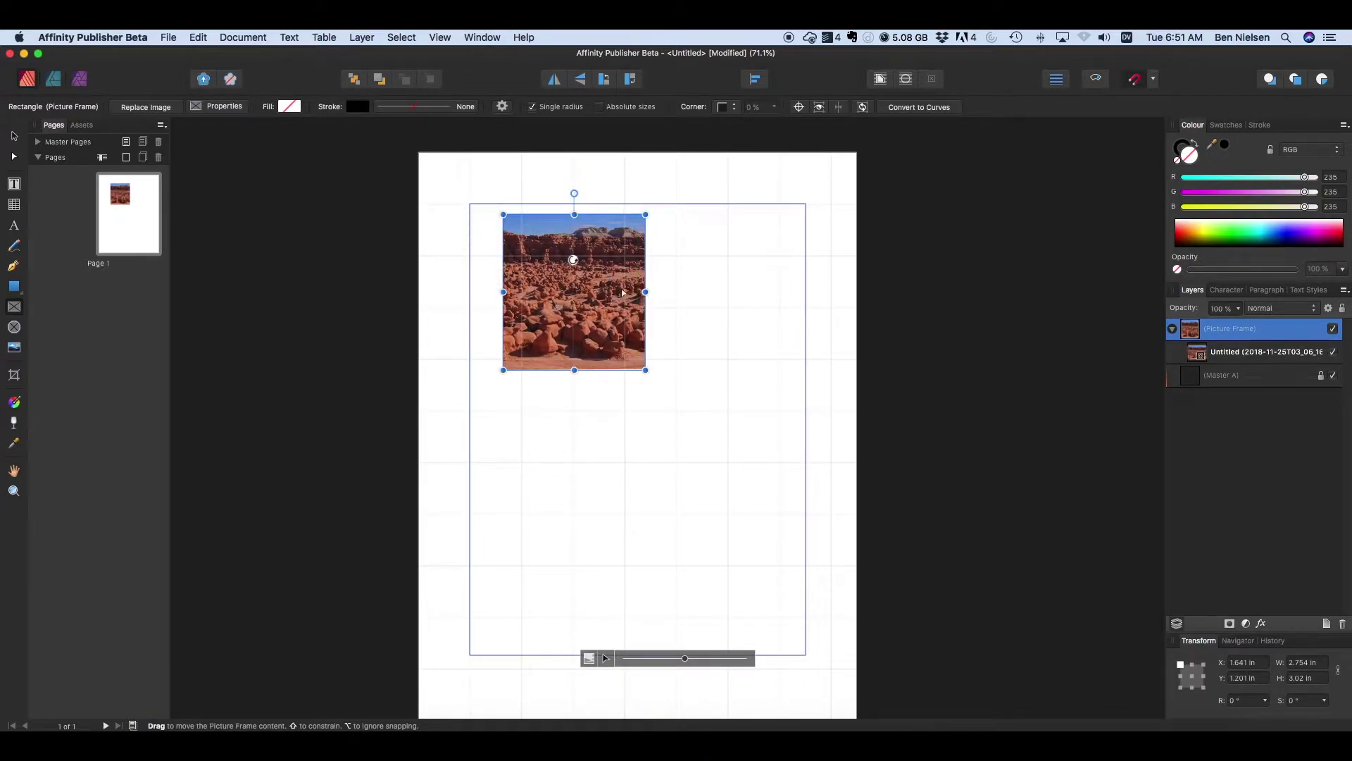
pyautogui.press('Delete')
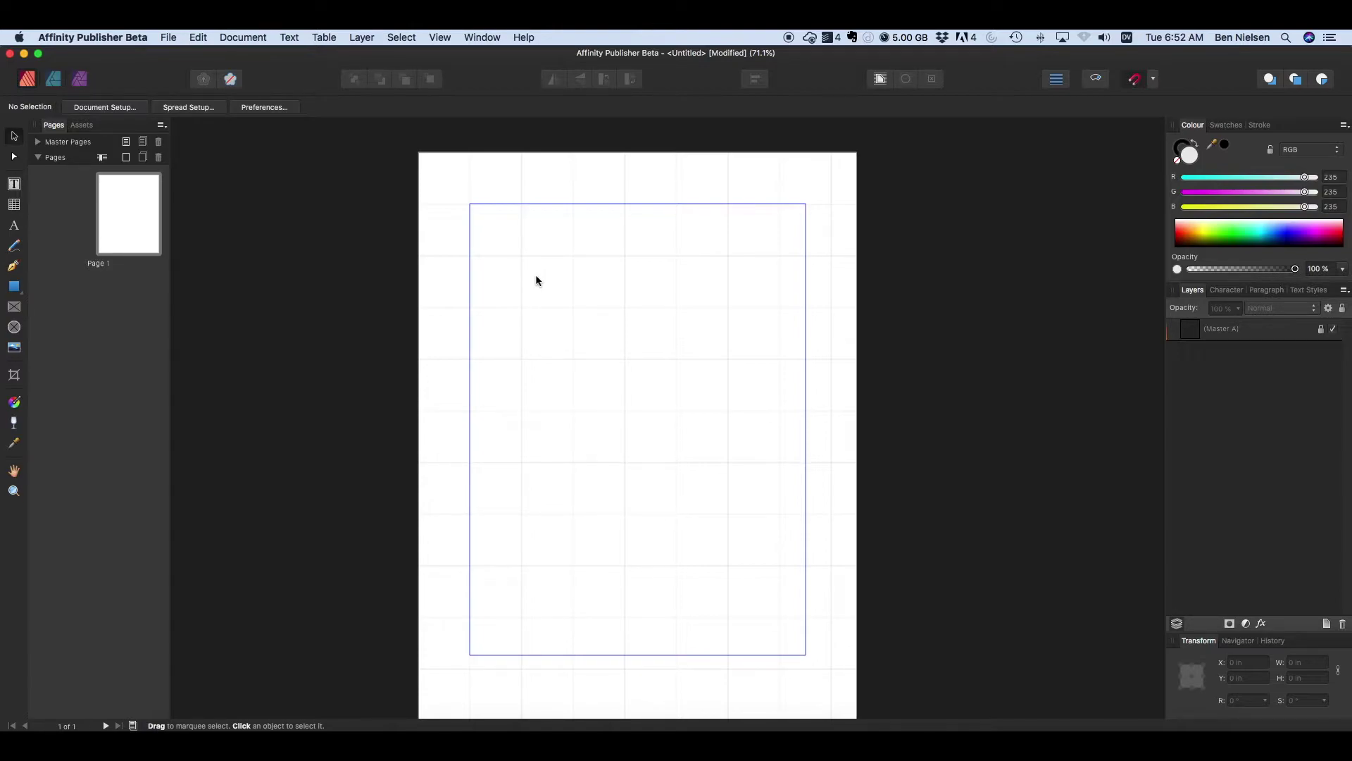
# - Open the File menu from the menu bar over the blank letter page
pyautogui.click(169, 38)
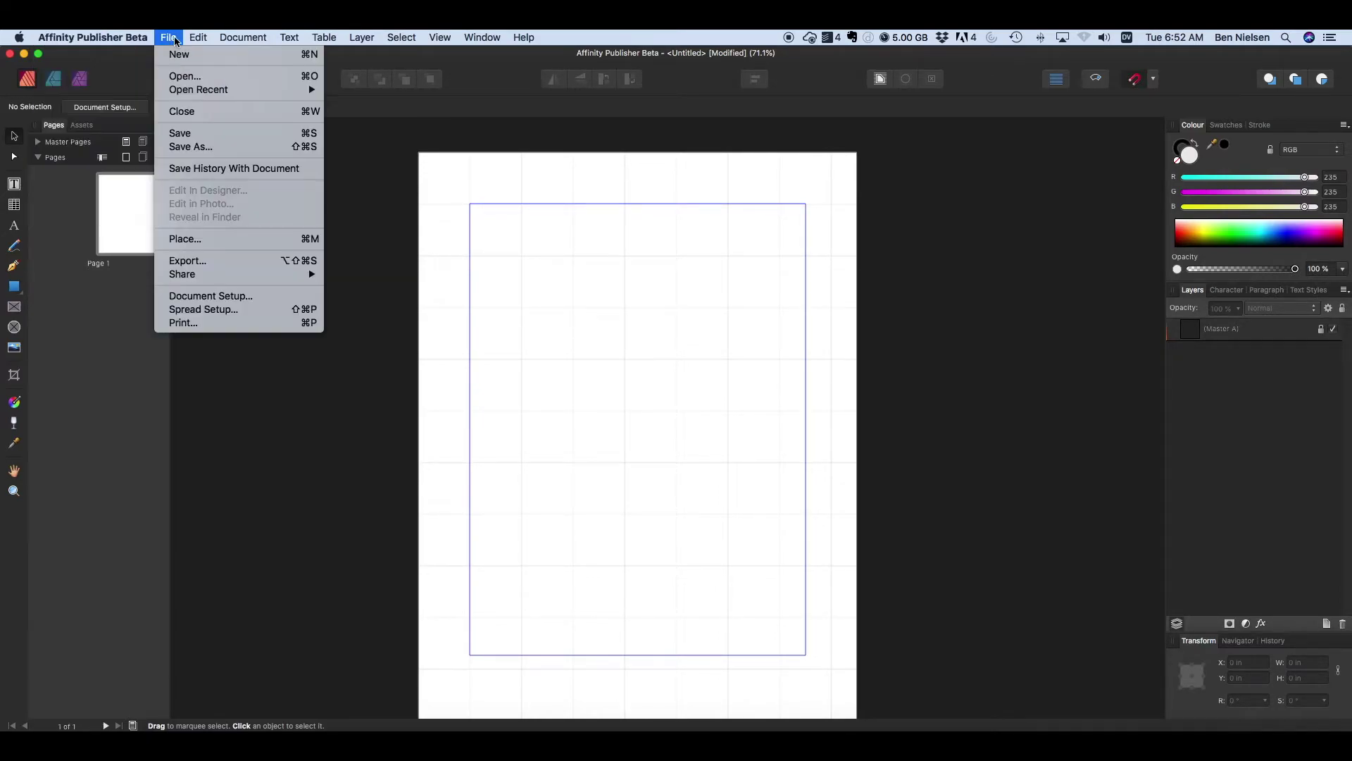
# - Close the File menu again without picking any command
pyautogui.click(174, 58)
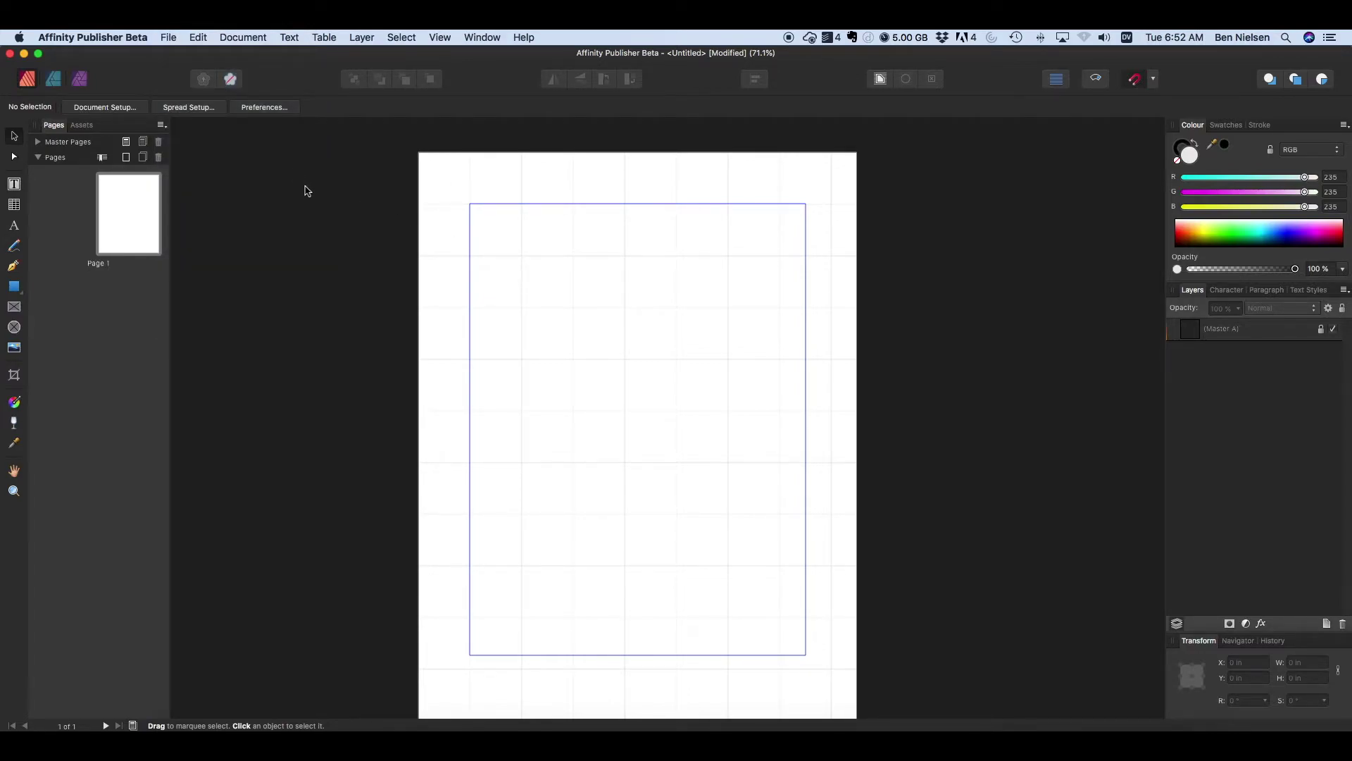